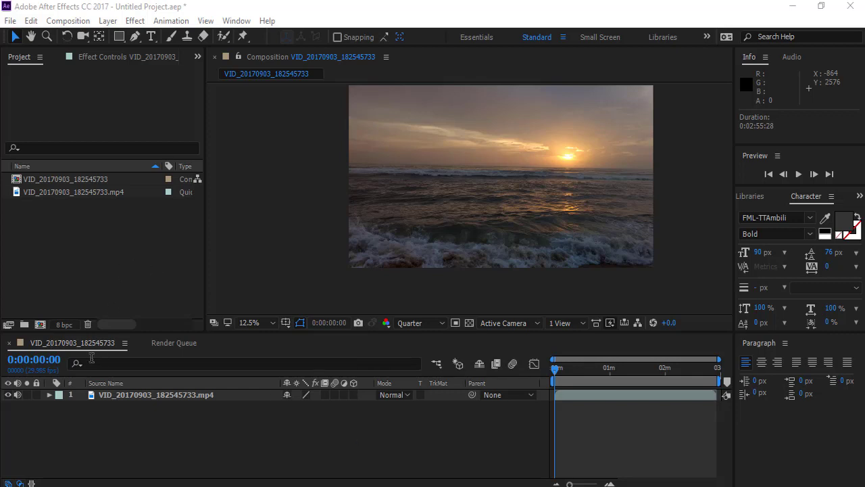
Select the beach mp4 in the Project panel to see its 3840x2160, 29.985 fps, H.264 details.
click(130, 396)
click(91, 289)
click(67, 194)
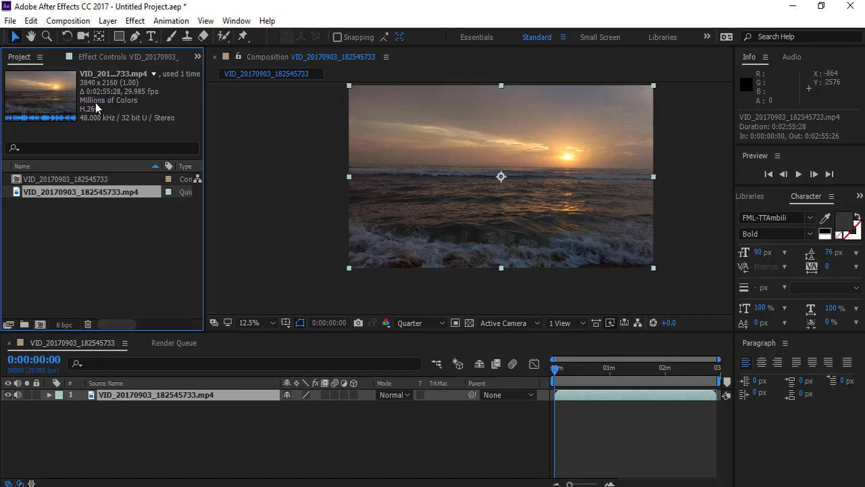
Check the 1.05 GB source file in its folder, then reselect the mp4 in After Effects.
click(326, 481)
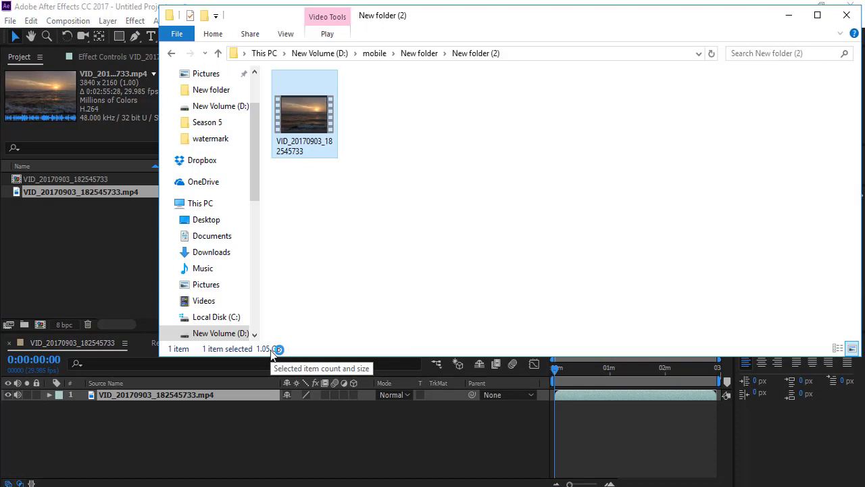
click(100, 241)
click(98, 194)
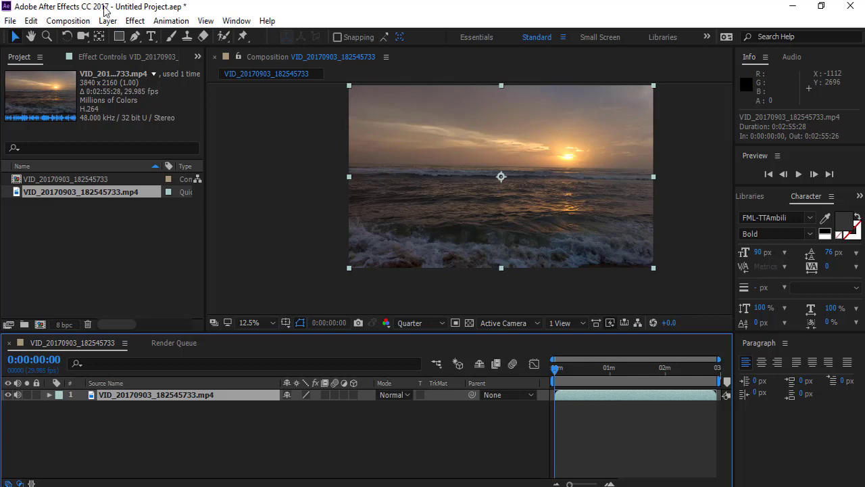
Launch Media Encoder with Ctrl+Alt+M, then add the deselected beach composition to its queue.
key(ctrl+alt+m)
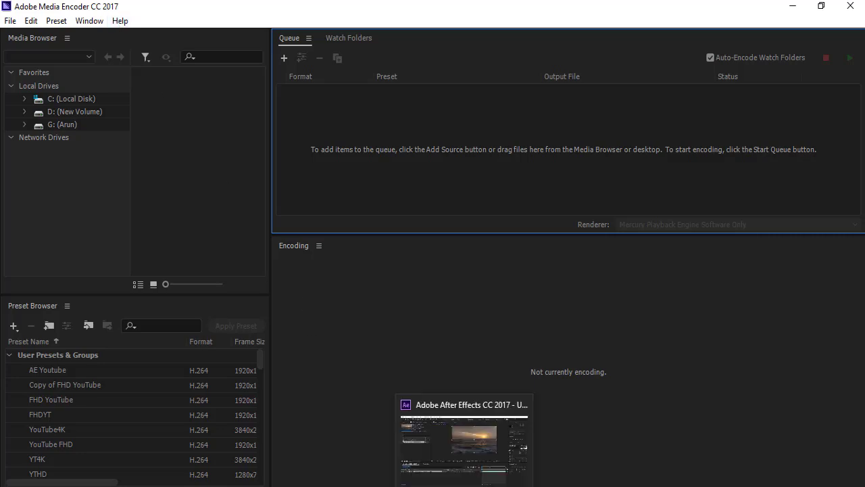
click(465, 486)
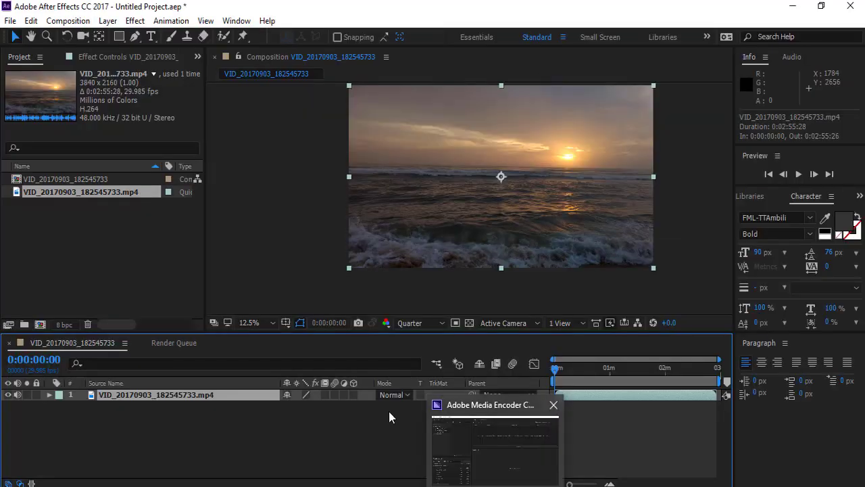
click(344, 417)
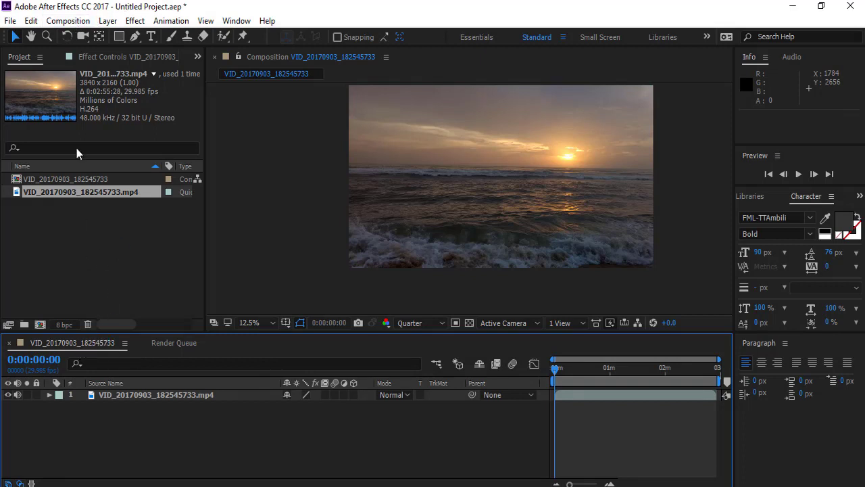
click(69, 23)
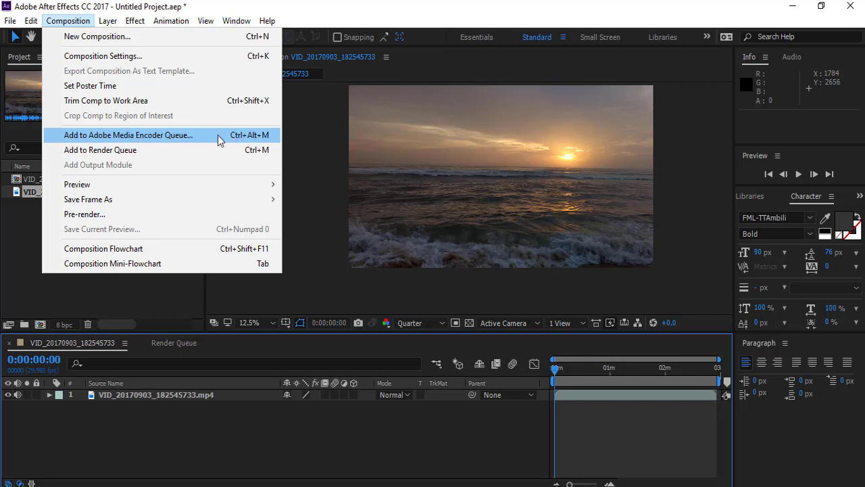
click(252, 136)
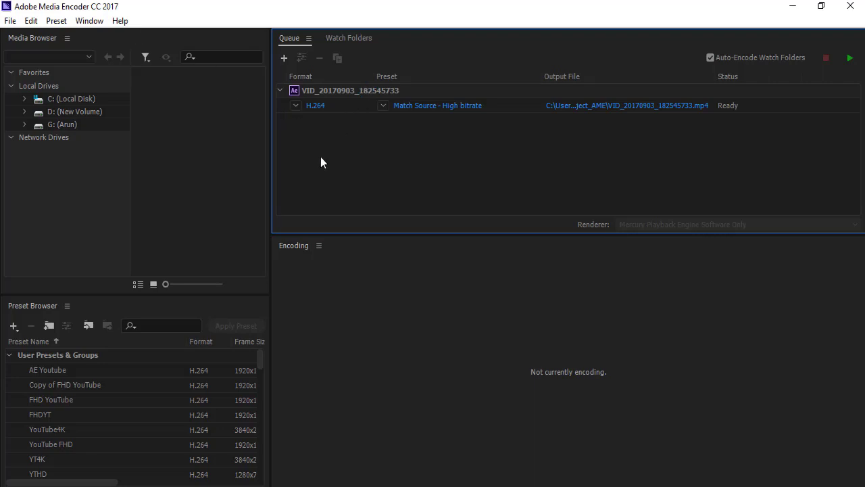
Keep H.264 as the format and open the 'Match Source - High bitrate' export settings.
click(295, 107)
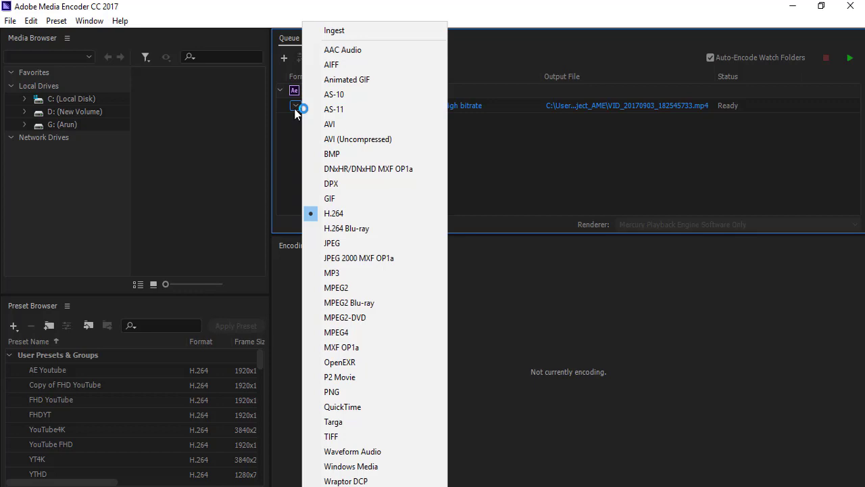
click(332, 215)
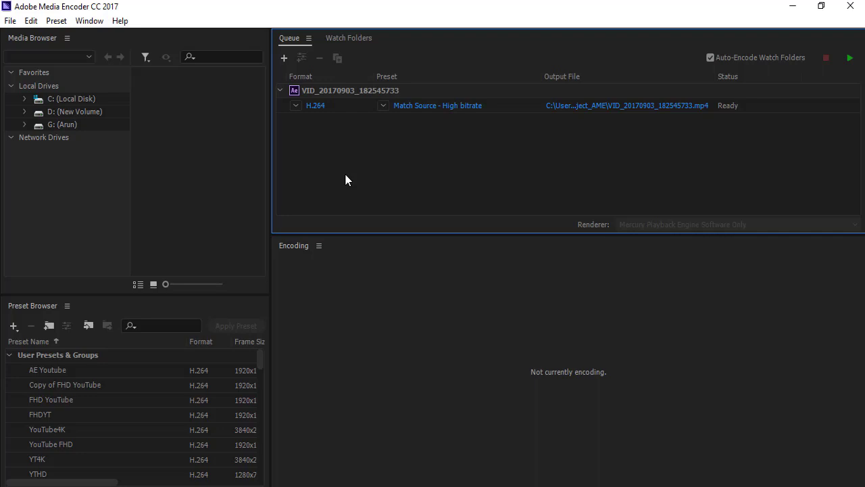
click(400, 106)
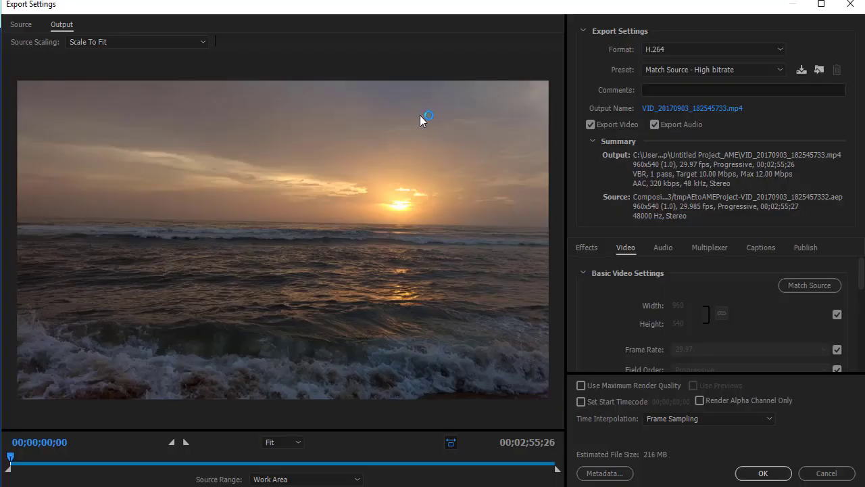
Switch the preset to Custom and set the H.264 level to 5.2.
click(666, 72)
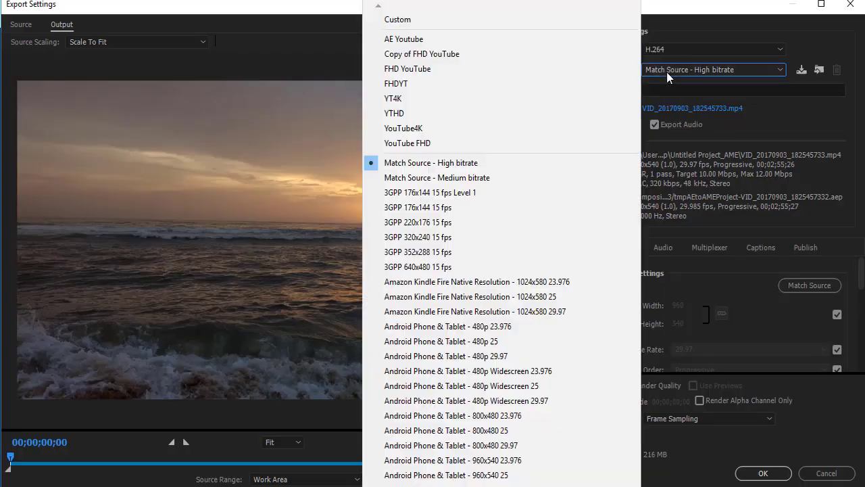
click(429, 25)
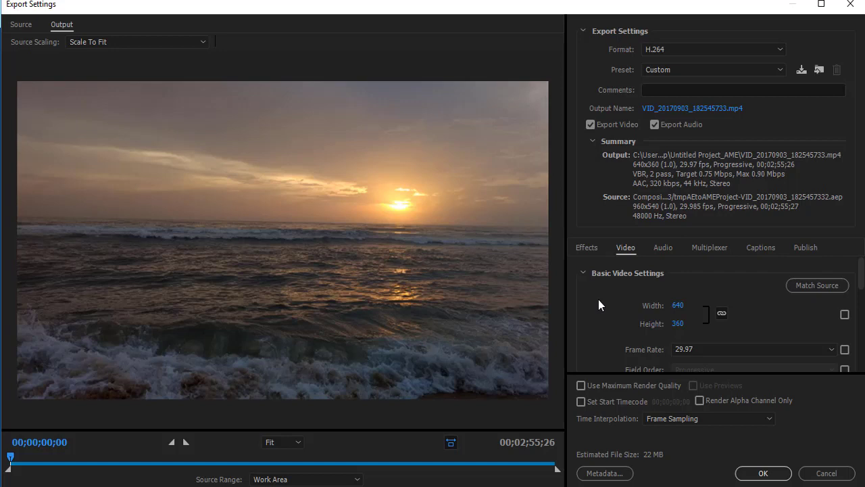
scroll(600, 333, down, 3)
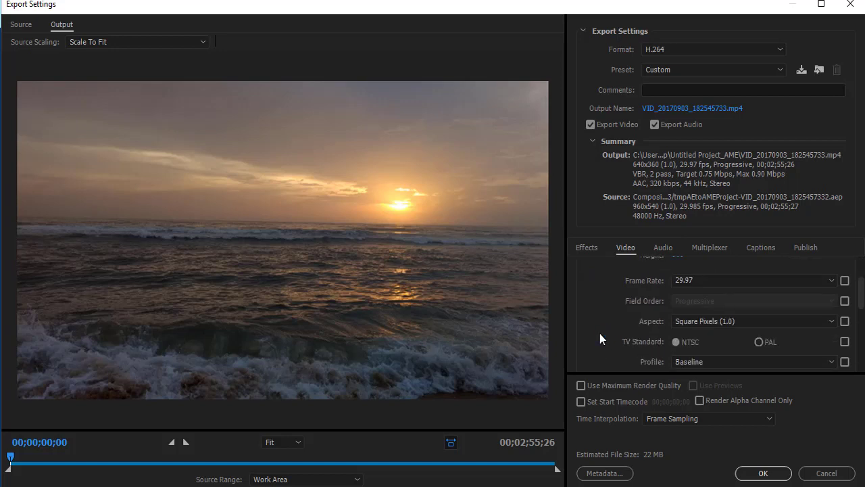
click(619, 248)
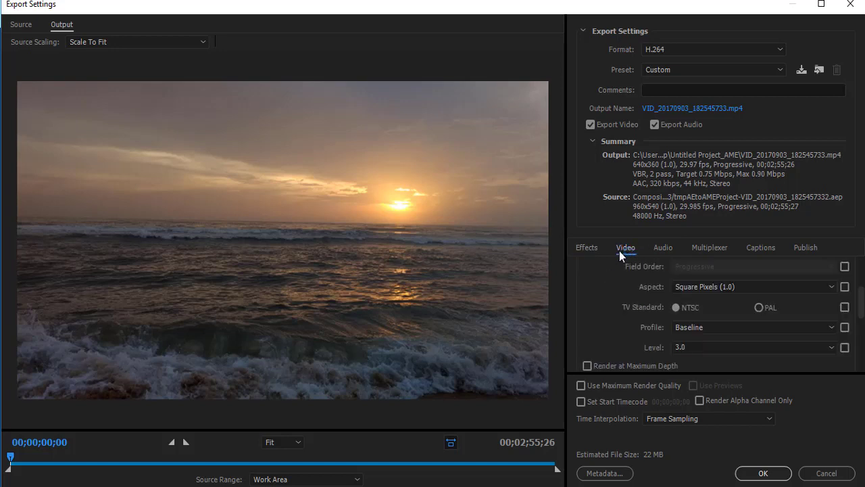
click(684, 347)
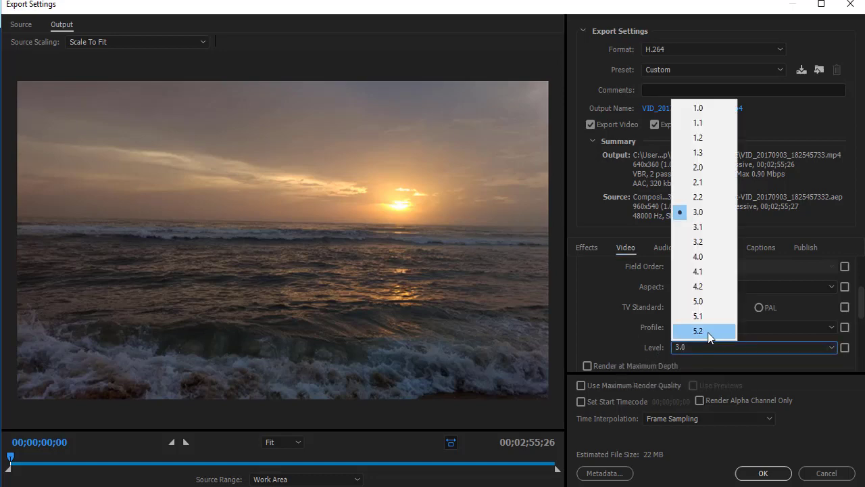
click(708, 331)
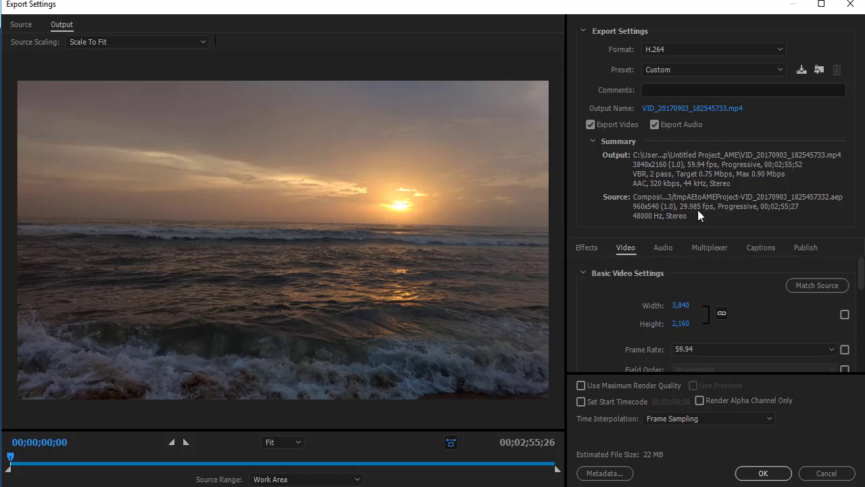
Set the video frame rate to 29.97 and look through the remaining video settings.
click(691, 350)
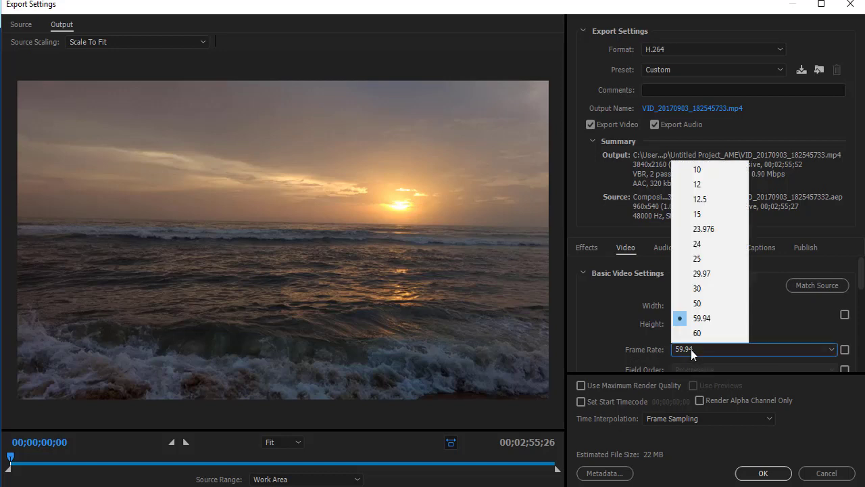
click(713, 277)
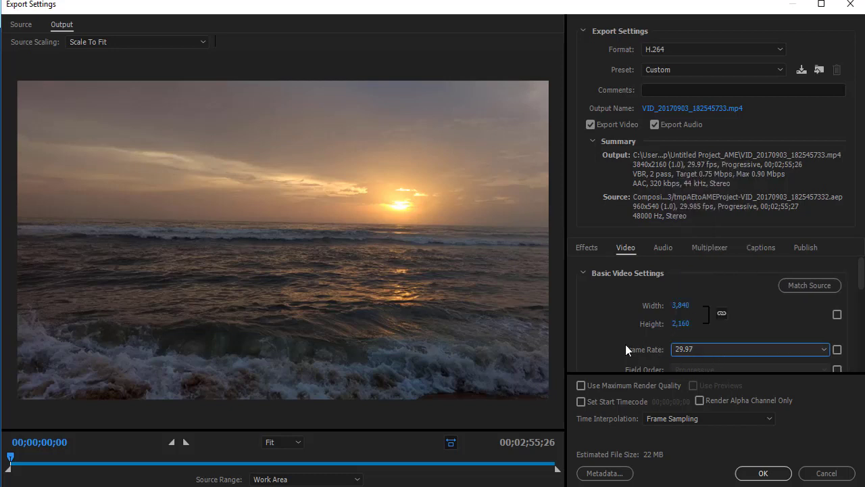
scroll(619, 352, down, 1)
scroll(618, 357, down, 1)
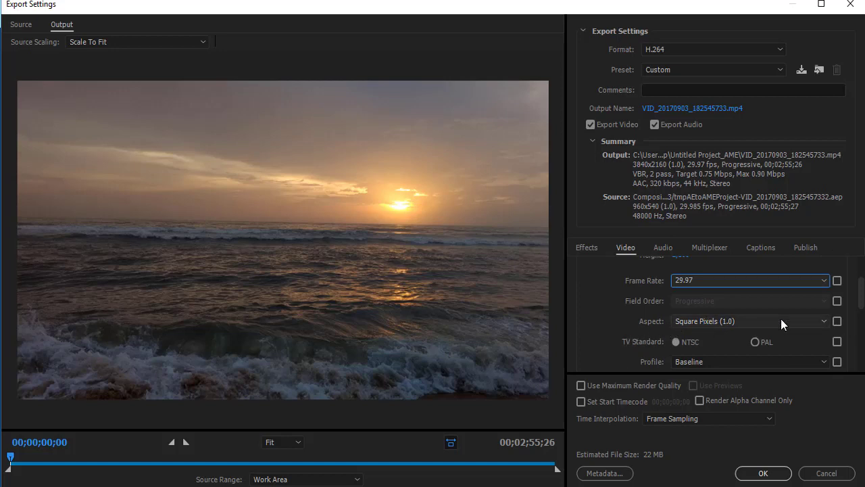
scroll(647, 347, down, 1)
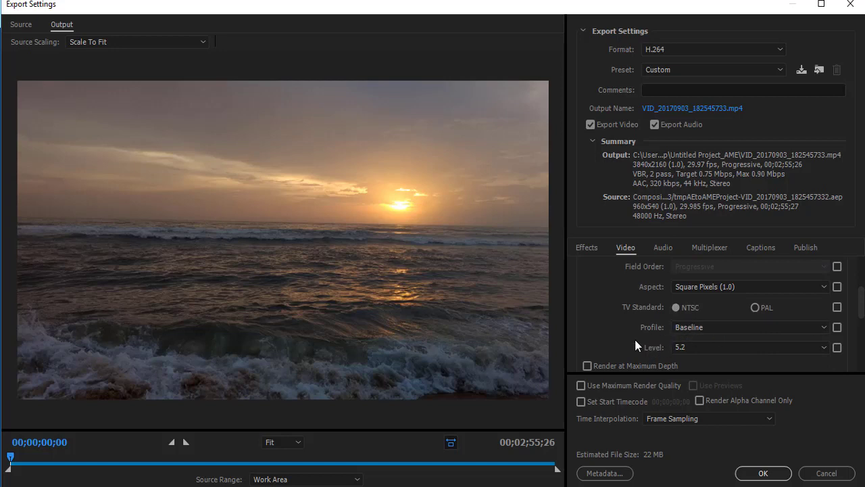
scroll(612, 333, down, 1)
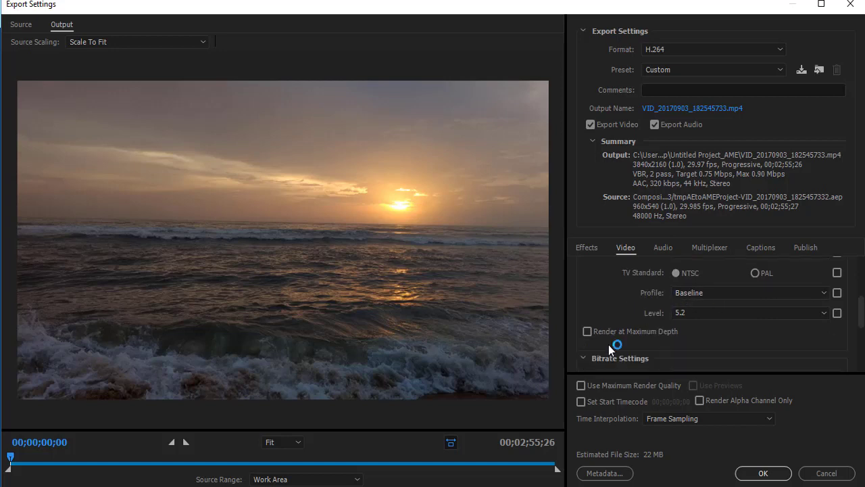
scroll(608, 343, down, 1)
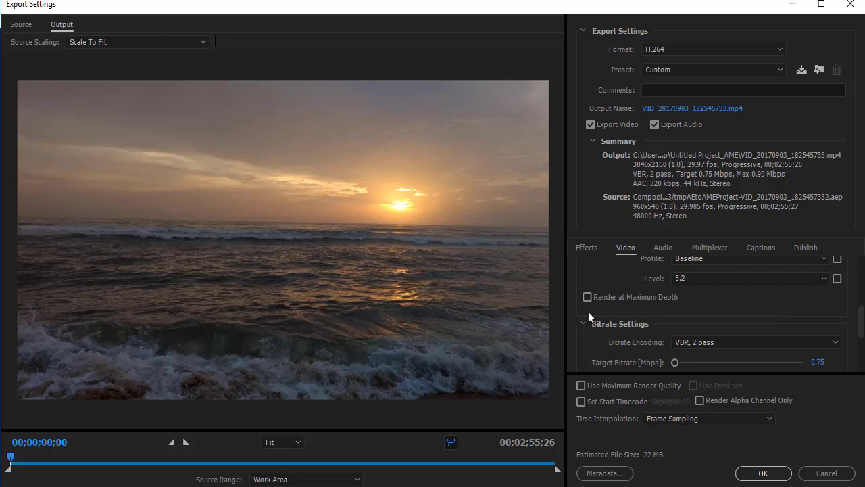
click(650, 301)
Set bitrate encoding to VBR 1 pass with 20 Mbps target and 25 Mbps maximum.
click(715, 344)
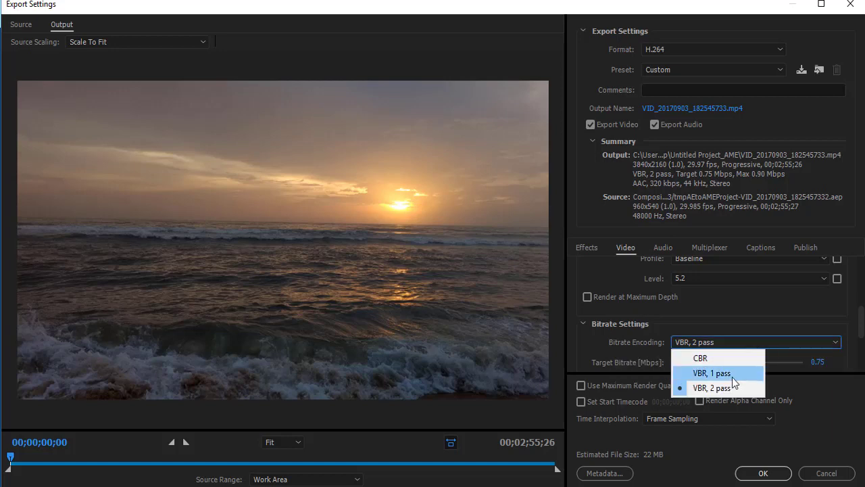
click(732, 377)
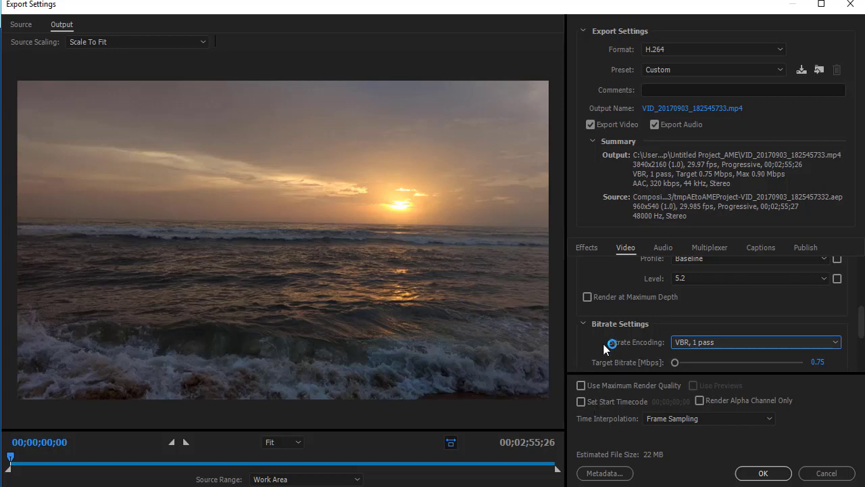
scroll(630, 338, down, 1)
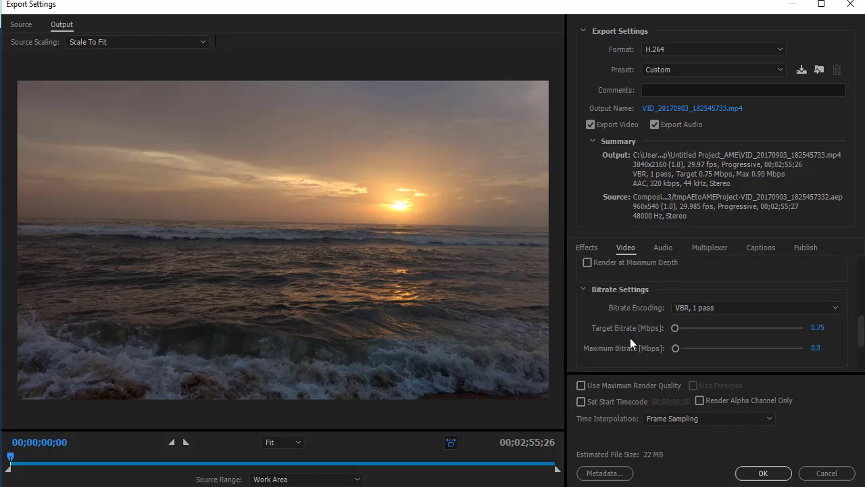
click(818, 329)
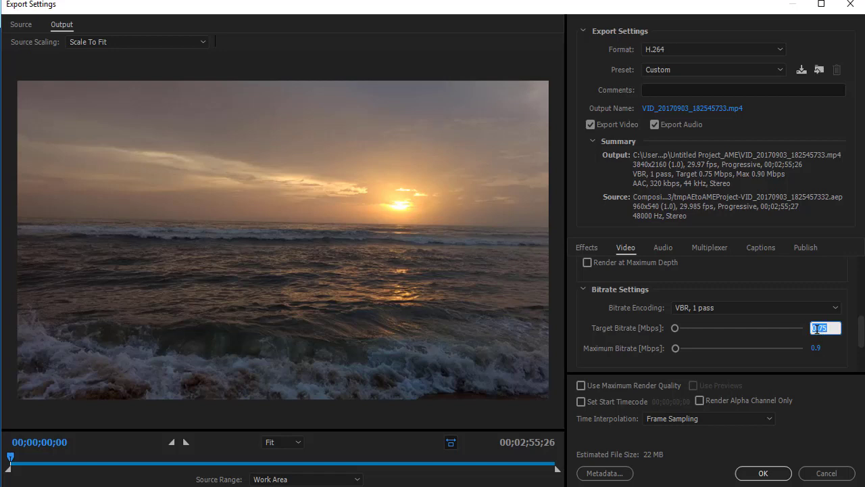
text(20)
click(630, 333)
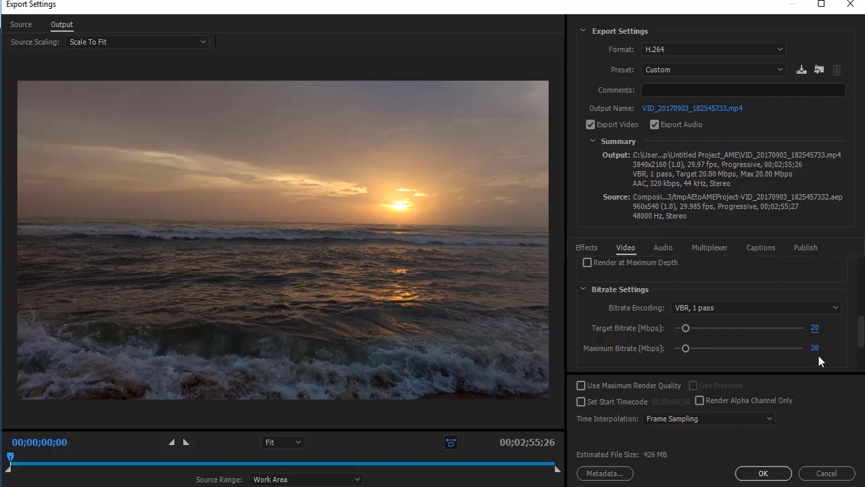
click(816, 348)
text(25)
click(645, 348)
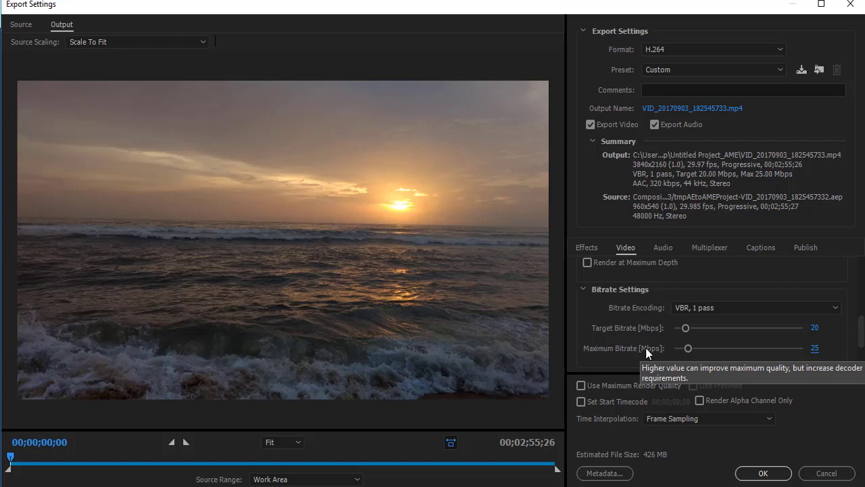
Turn off the fixed Key Frame Distance in Advanced Settings.
scroll(635, 344, down, 1)
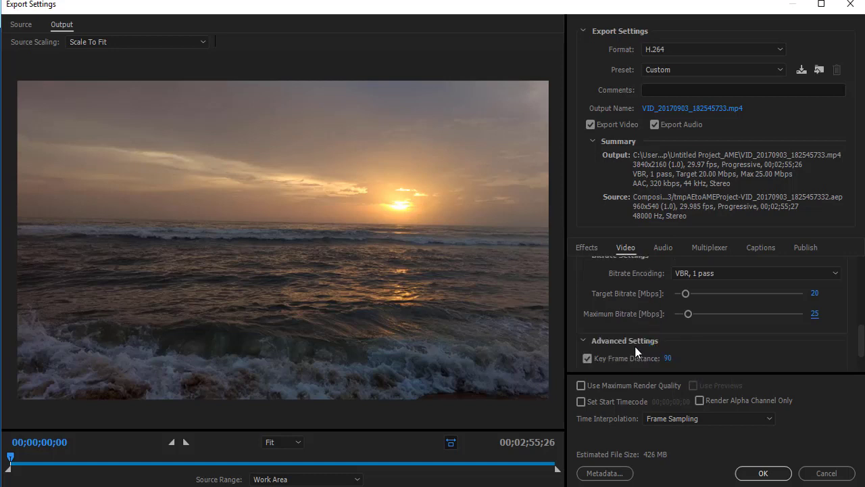
scroll(632, 328, down, 1)
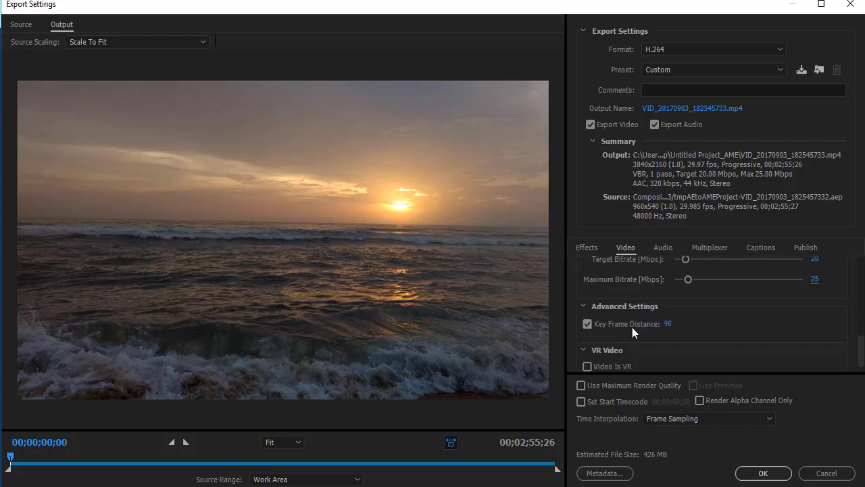
click(587, 325)
scroll(653, 349, down, 1)
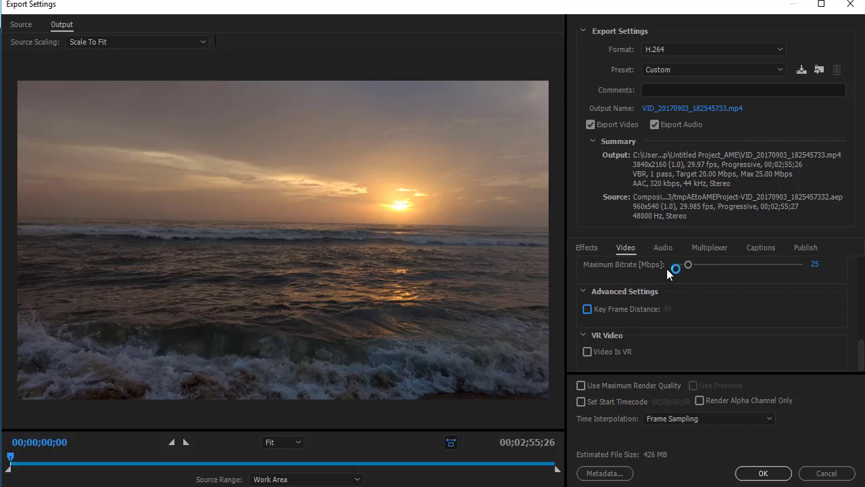
Review the Audio tab's AAC, 44100 Hz, Stereo, 320 kbps settings.
click(664, 247)
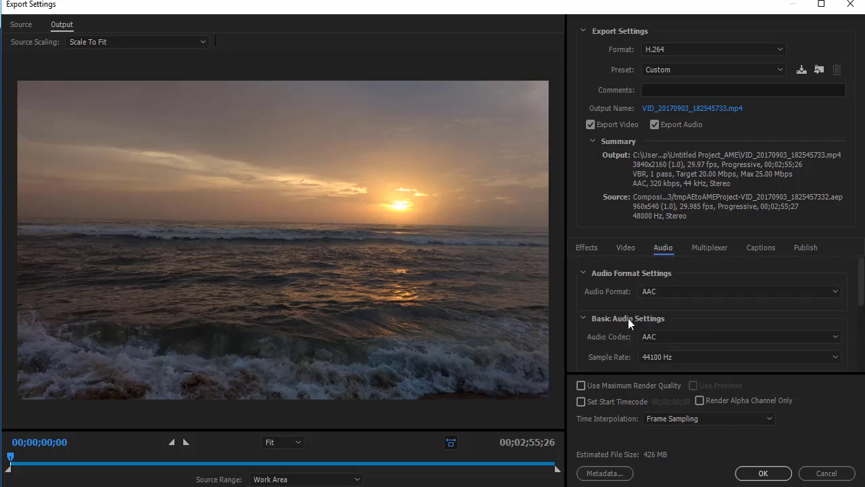
scroll(593, 343, down, 1)
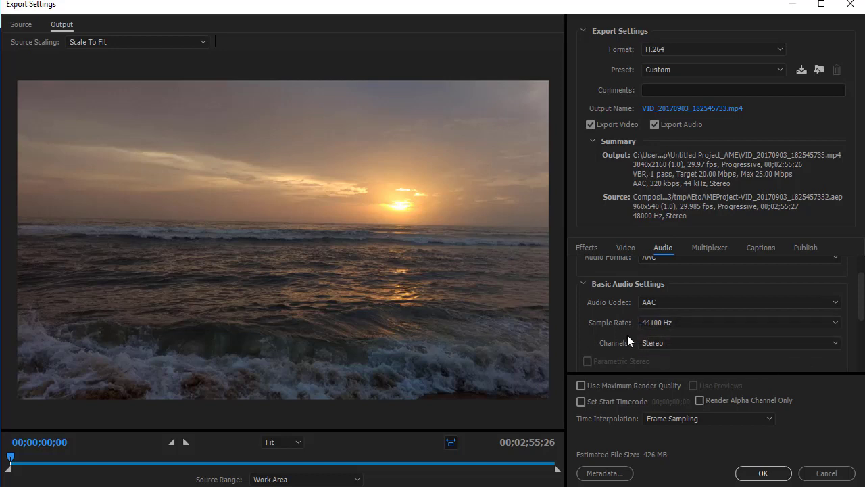
scroll(615, 344, down, 1)
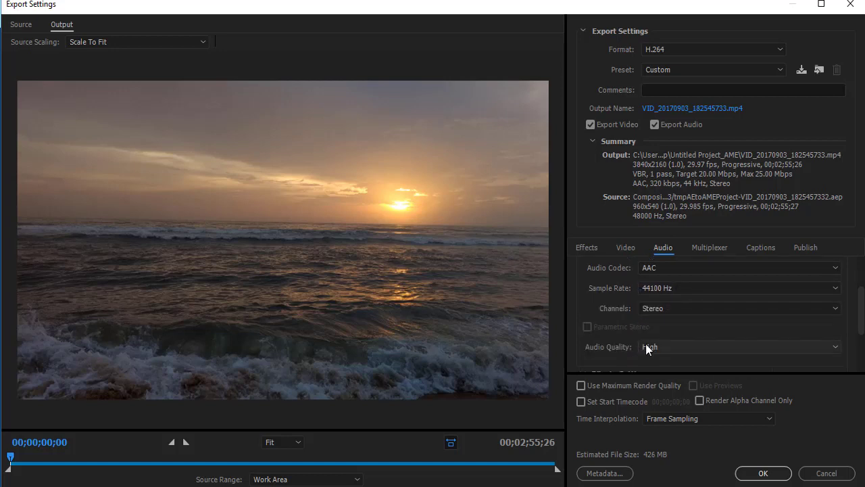
scroll(594, 348, down, 1)
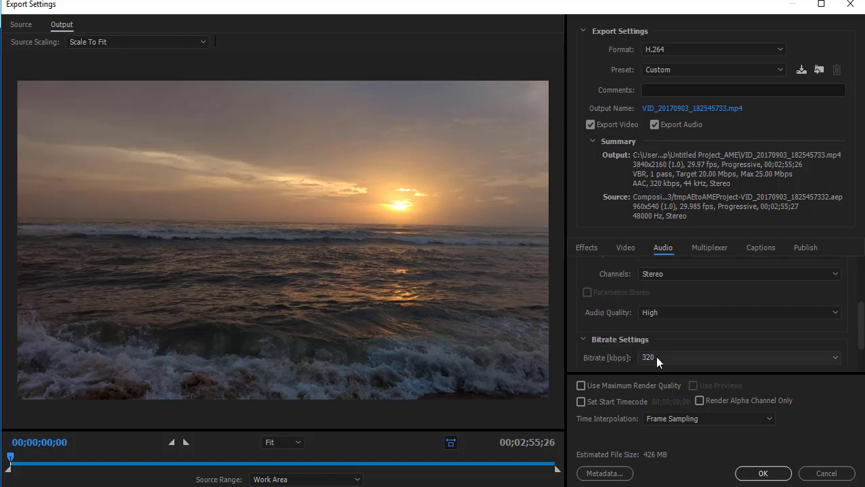
scroll(600, 356, down, 1)
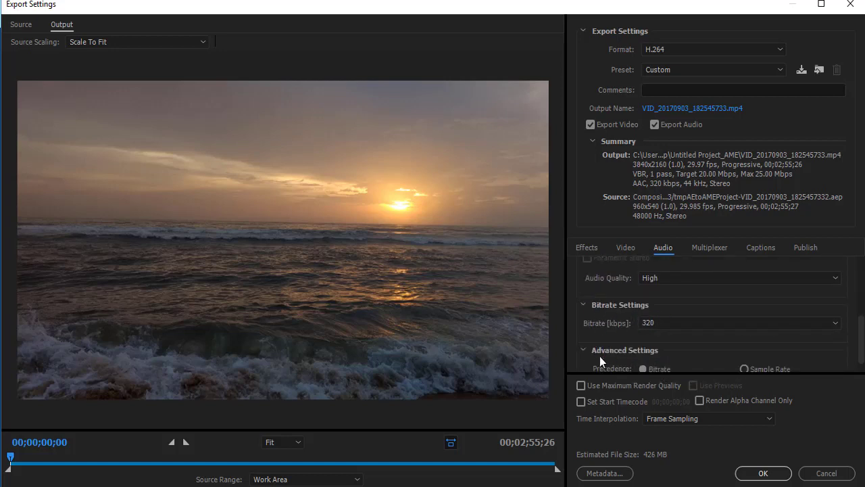
scroll(614, 349, down, 1)
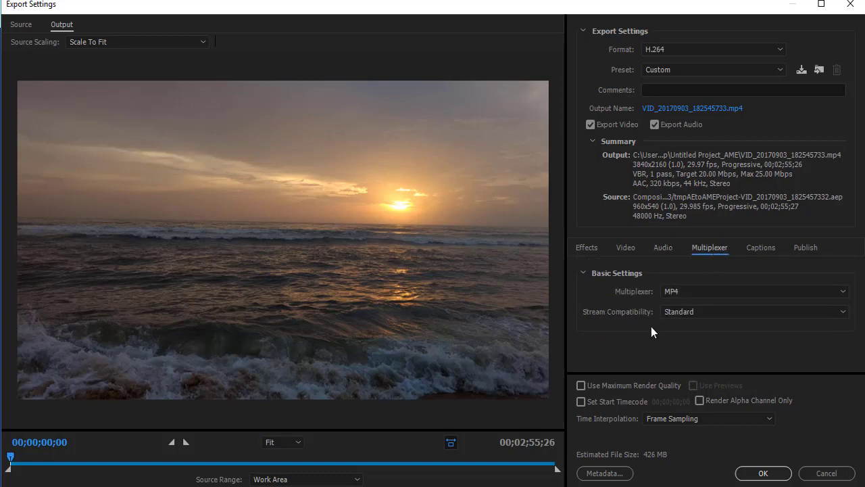
Keep the MP4 multiplexer with Standard stream compatibility, then switch to the source clip's folder.
click(679, 293)
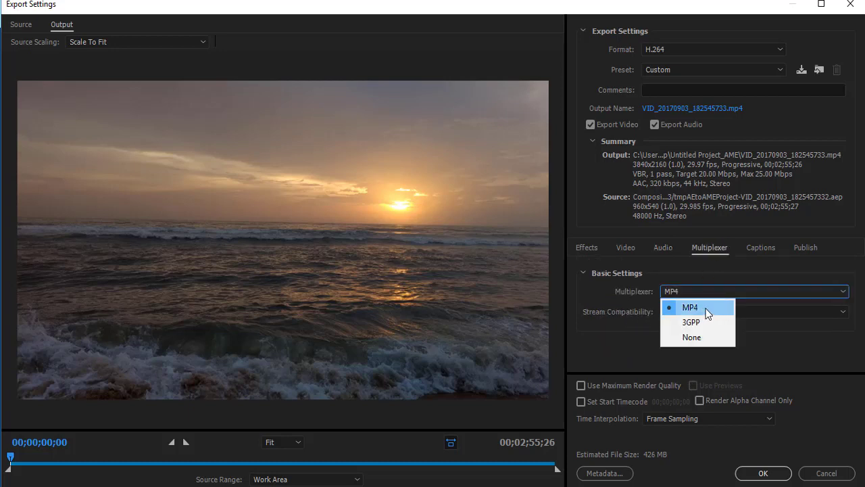
click(706, 310)
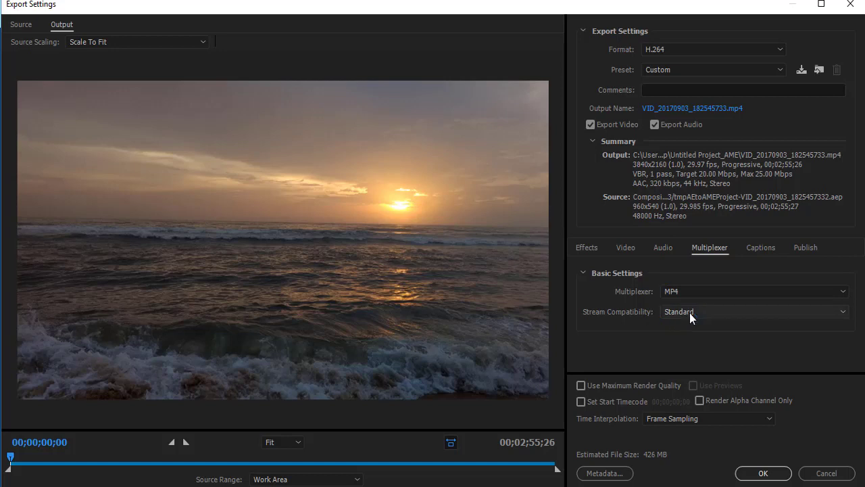
click(689, 313)
click(687, 326)
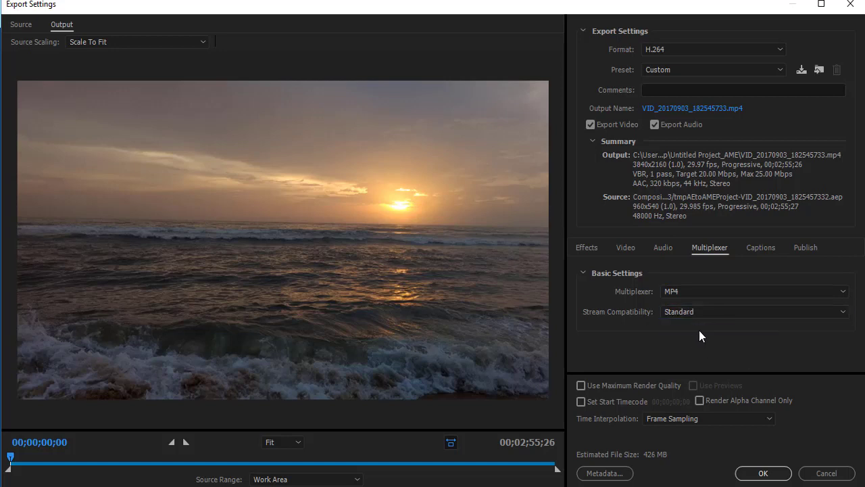
click(625, 248)
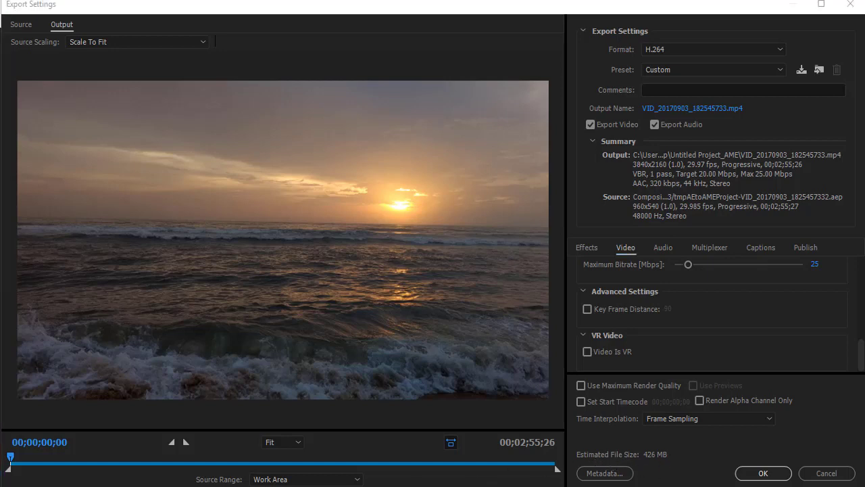
key(alt+Tab)
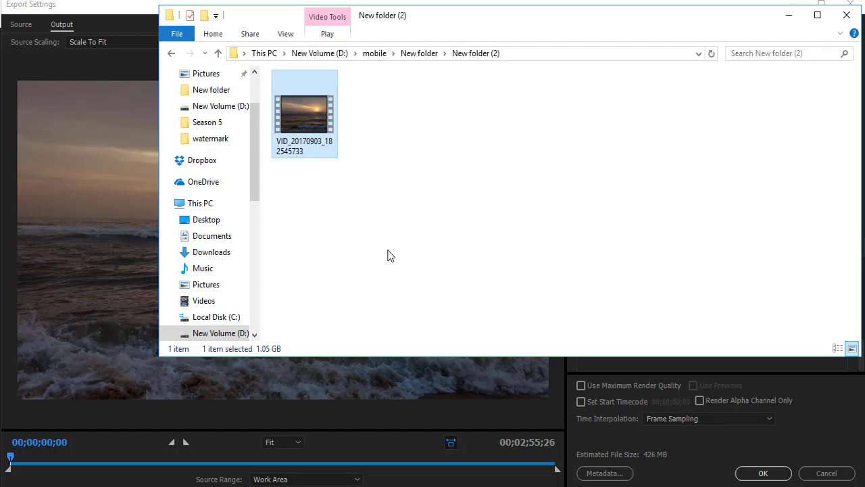
Deselect the 1.05 GB source file and bring the Export Settings window back to the front.
click(772, 277)
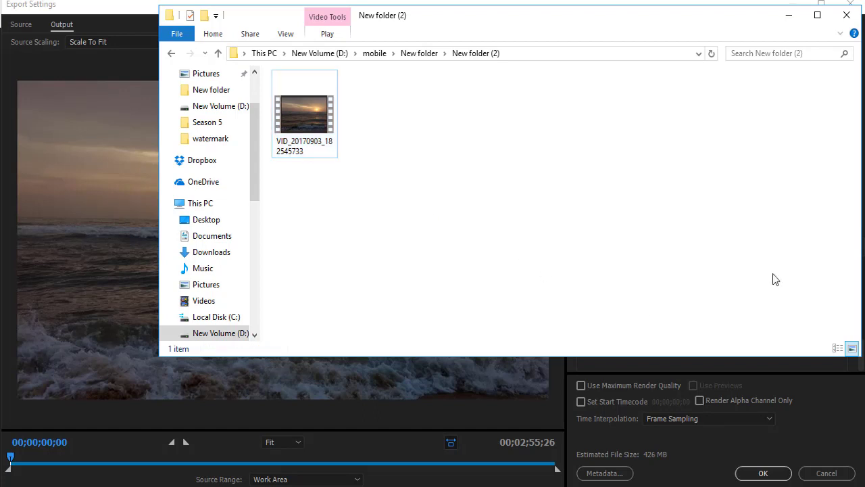
click(525, 380)
scroll(672, 321, up, 10)
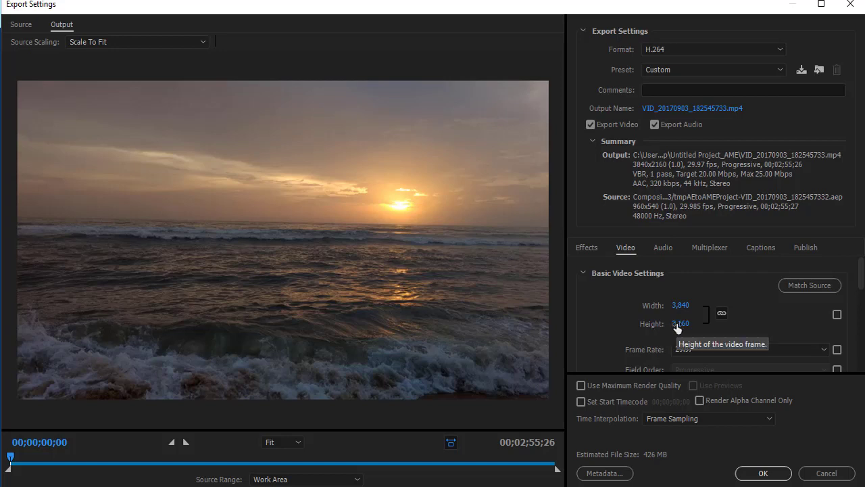
Enter 1080 as the output height so the export scales to 1920x1080.
click(678, 325)
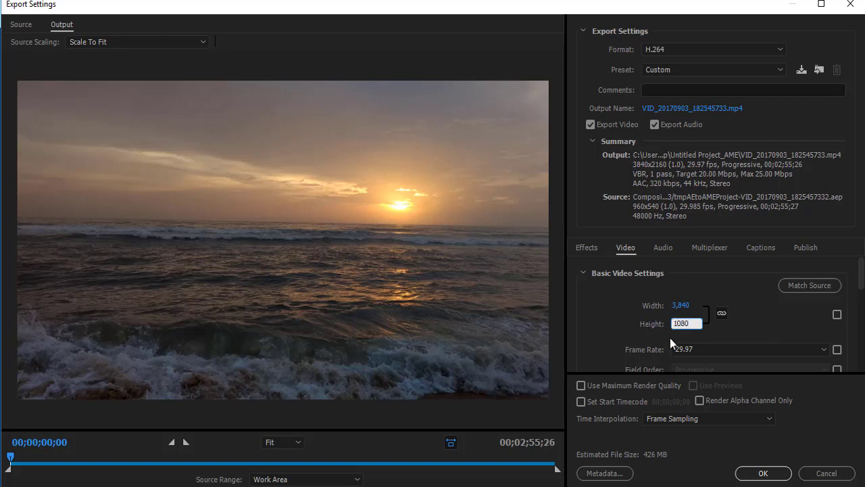
text(1080)
key(Return)
scroll(631, 349, down, 3)
Drop the H.264 level to 4.1 and set the frame rate to 29.97.
scroll(613, 326, down, 1)
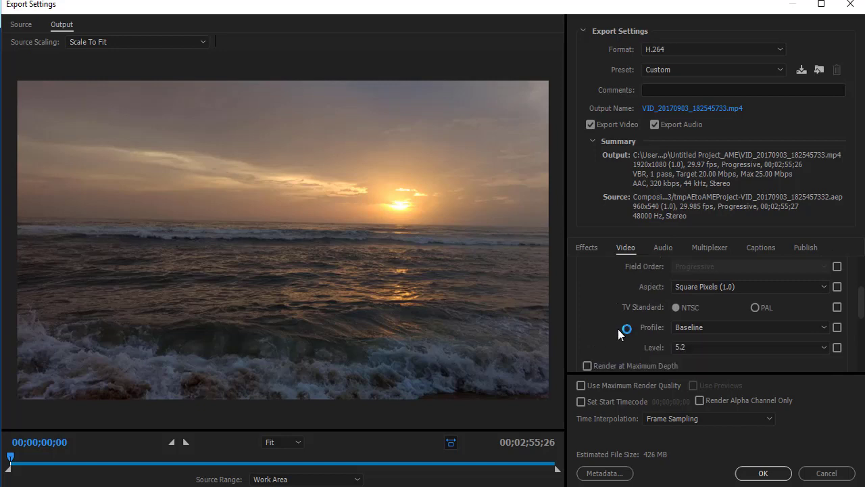
click(699, 351)
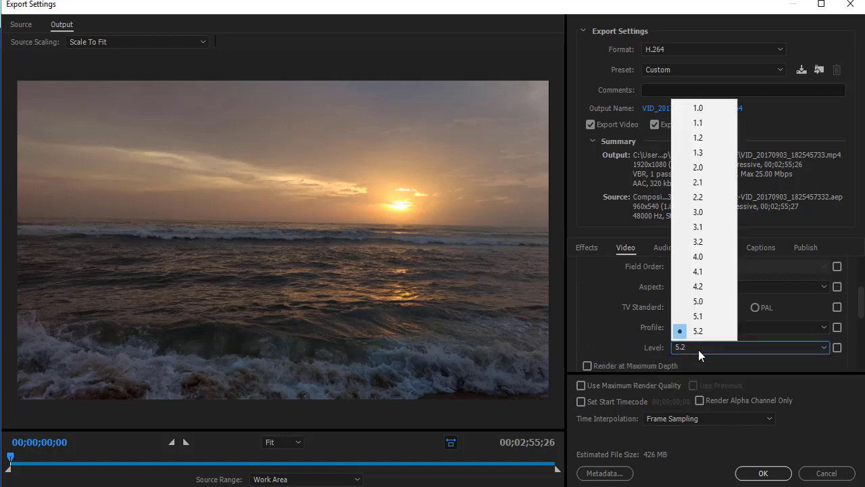
click(700, 272)
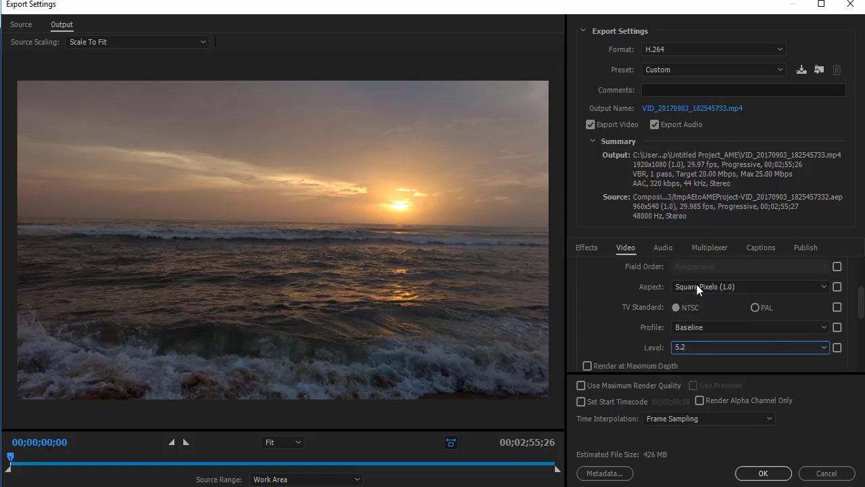
scroll(643, 354, up, 4)
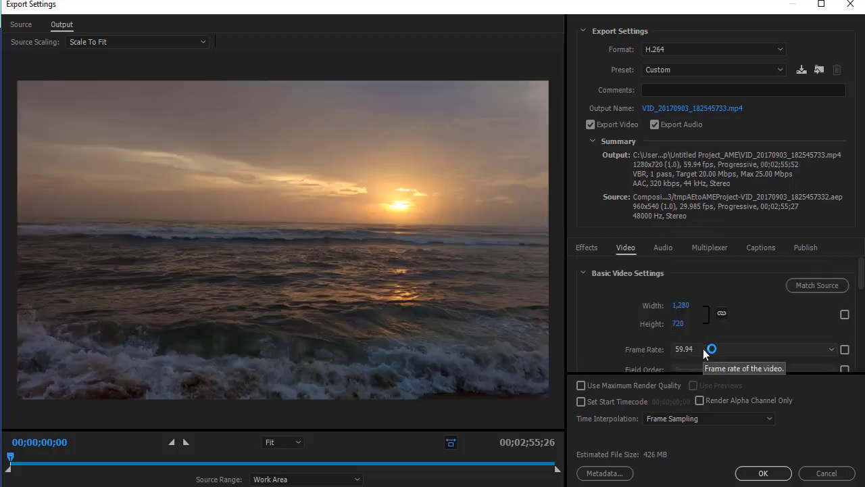
click(694, 351)
click(703, 273)
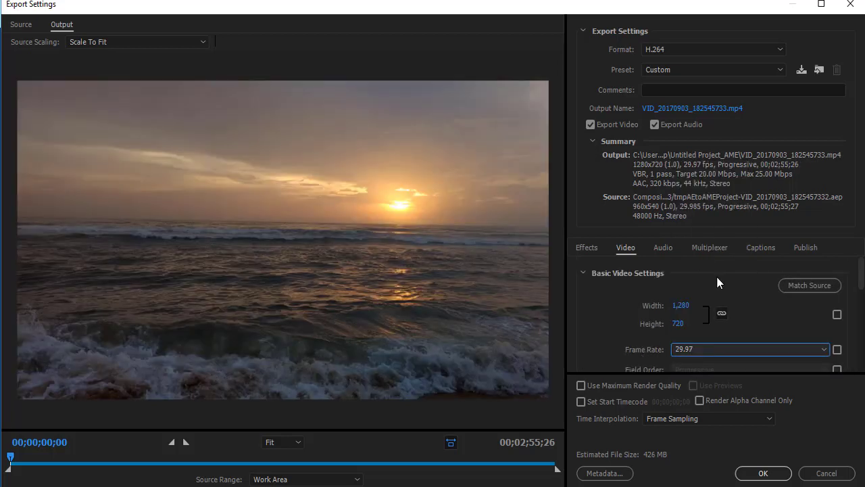
click(678, 324)
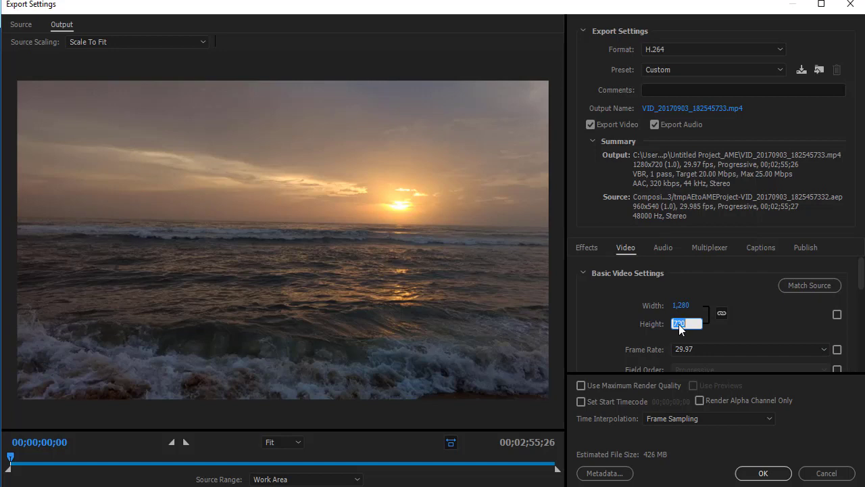
Change the H.264 level to 4.2 and restore the frame rate to 29.97.
scroll(614, 331, down, 4)
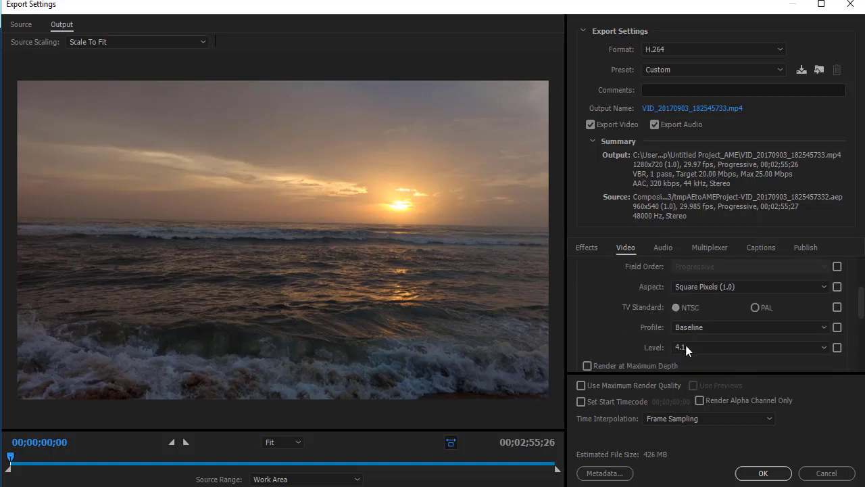
click(686, 347)
click(702, 291)
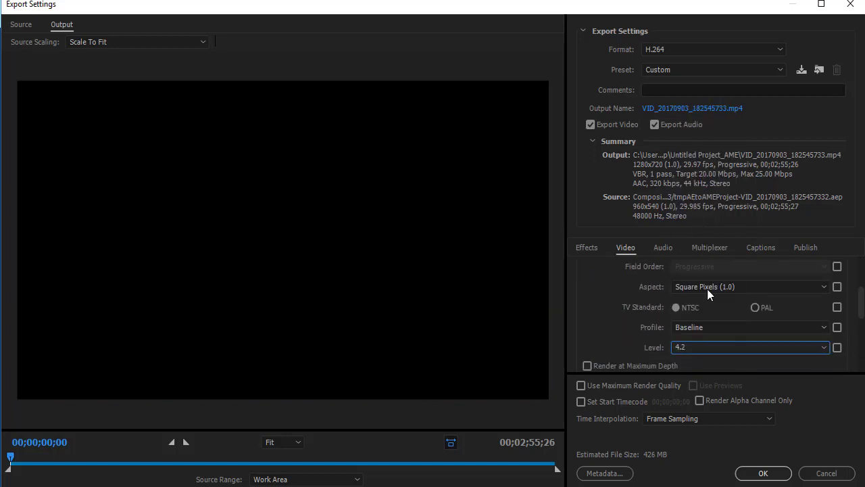
click(685, 349)
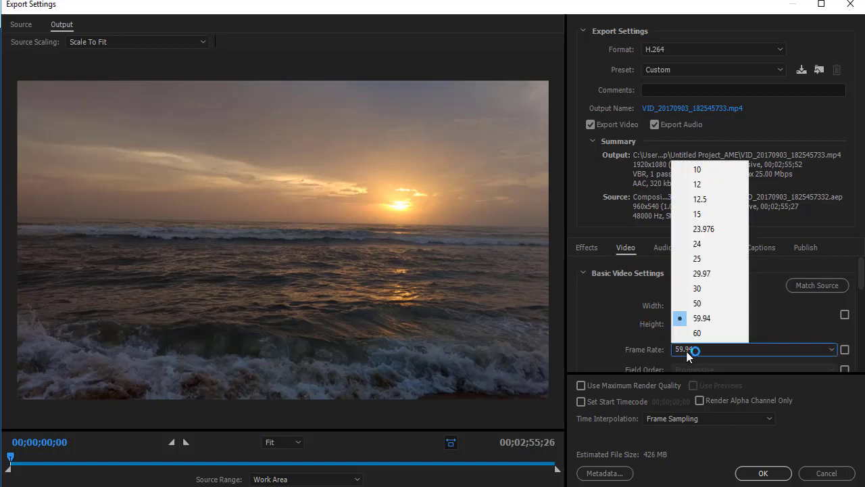
click(699, 274)
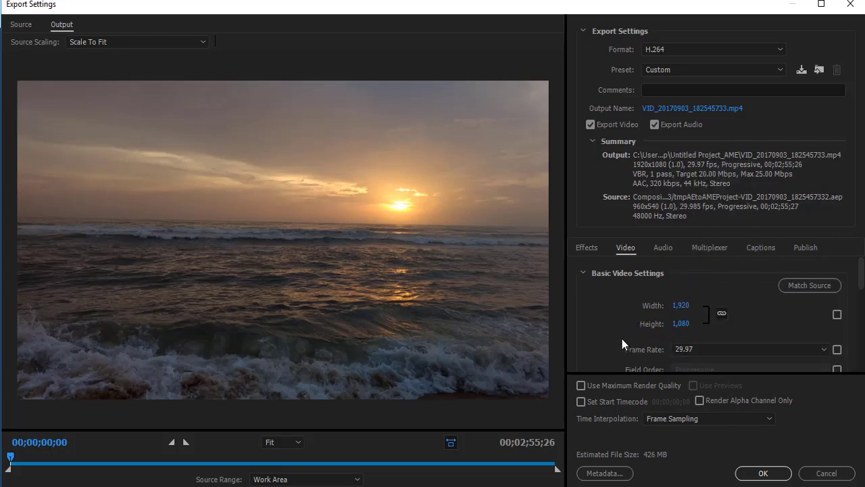
Set the video bitrate to a 10 Mbps target and 12 Mbps maximum.
scroll(613, 335, down, 1)
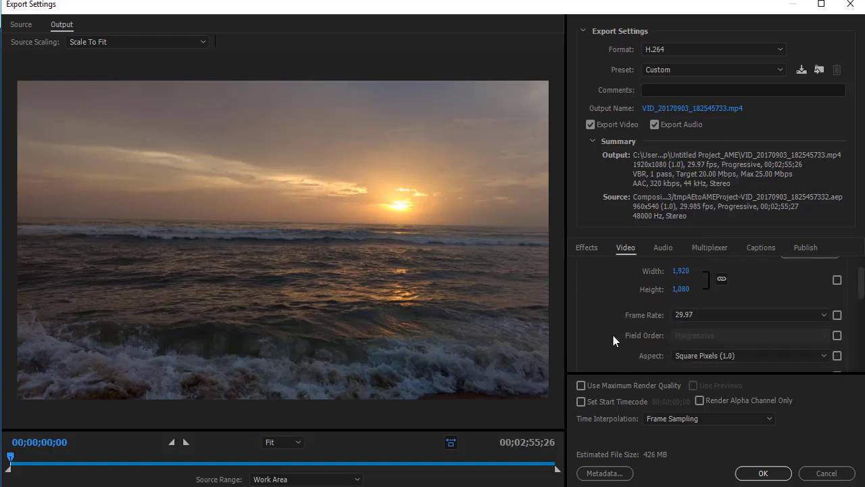
scroll(613, 335, down, 4)
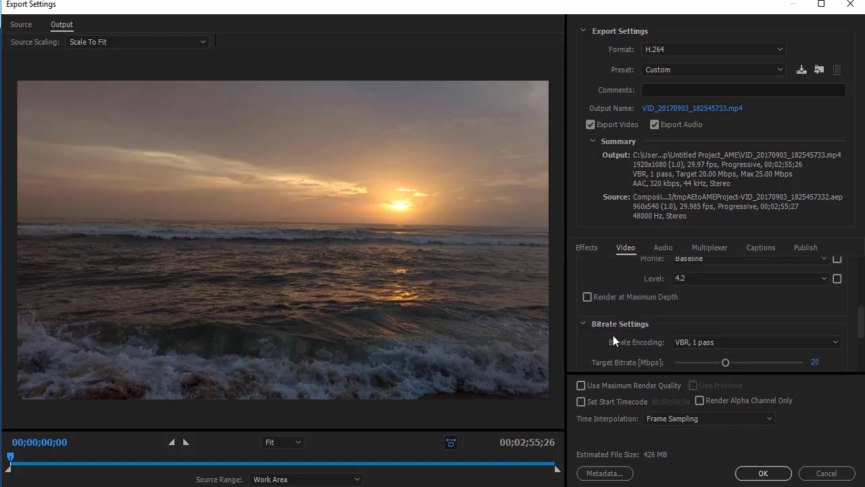
scroll(613, 335, down, 1)
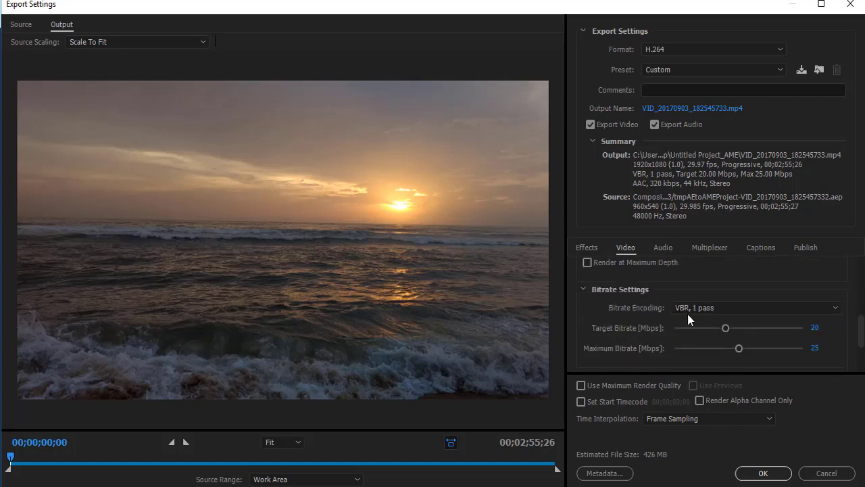
click(814, 327)
text(10)
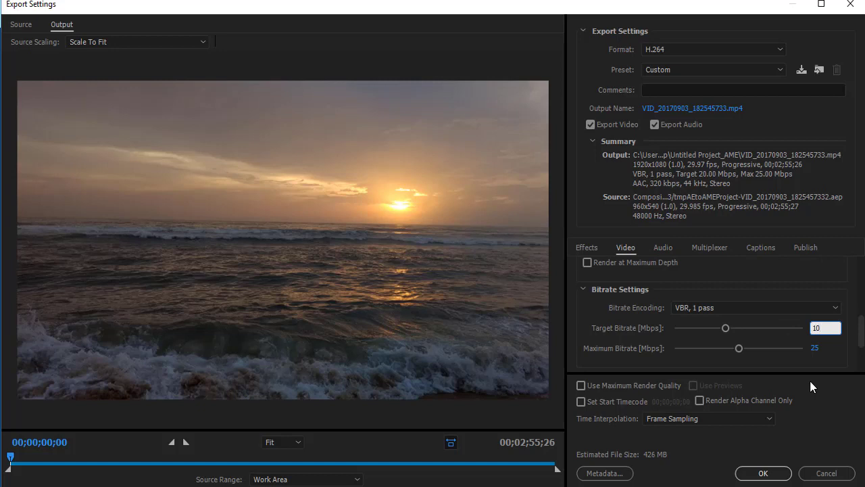
key(Return)
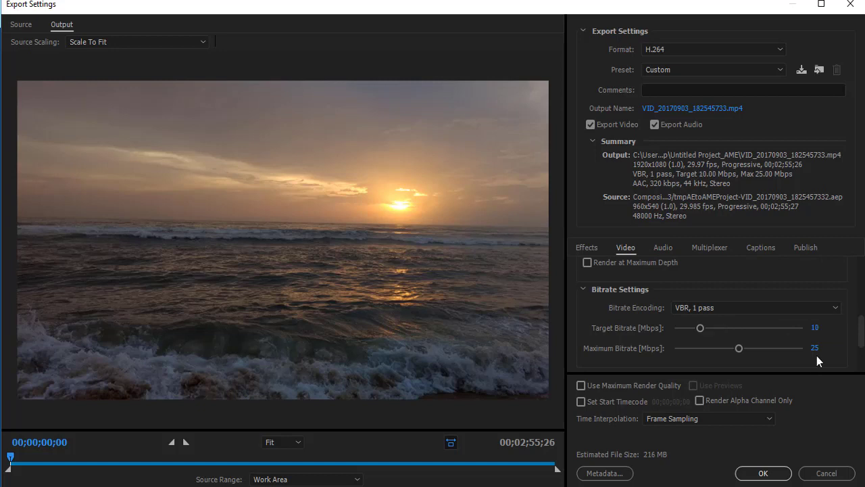
click(816, 348)
text(12)
key(Return)
Change the bitrates to a 5 Mbps target and 6 Mbps maximum.
scroll(706, 342, down, 3)
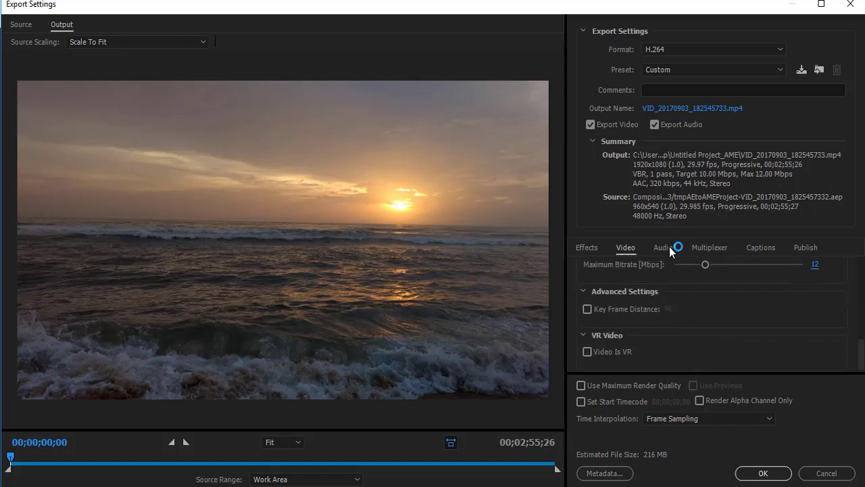
scroll(685, 333, up, 2)
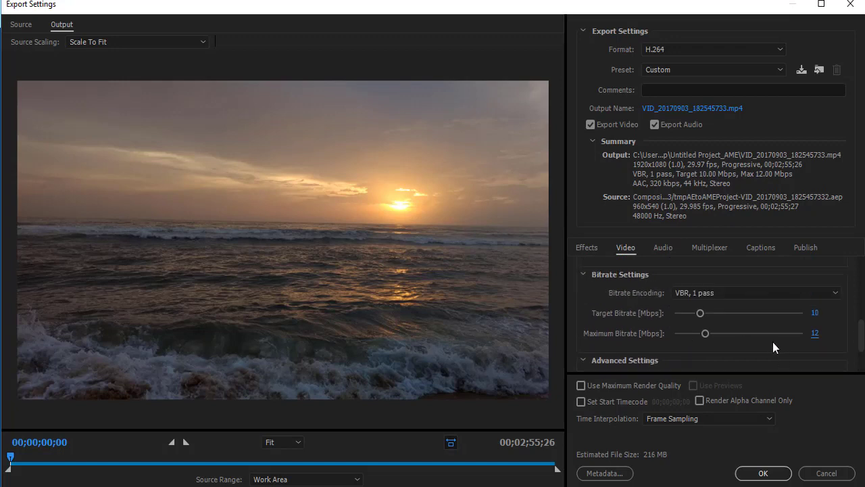
click(813, 314)
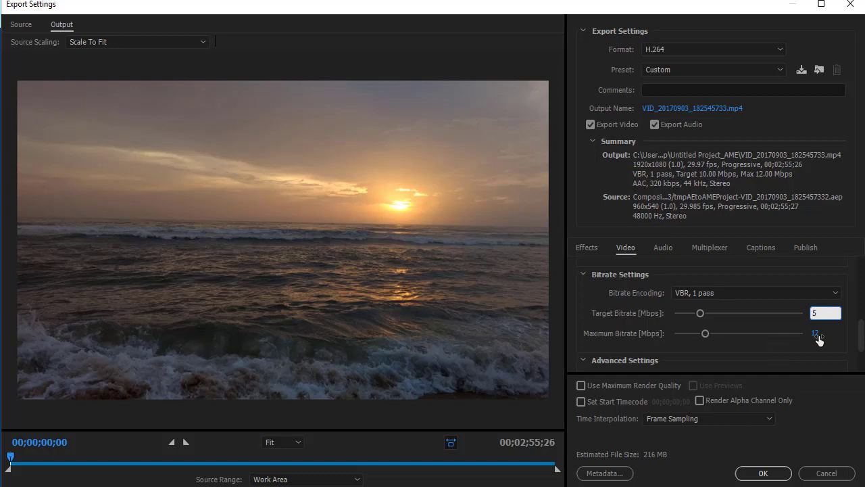
key(Return)
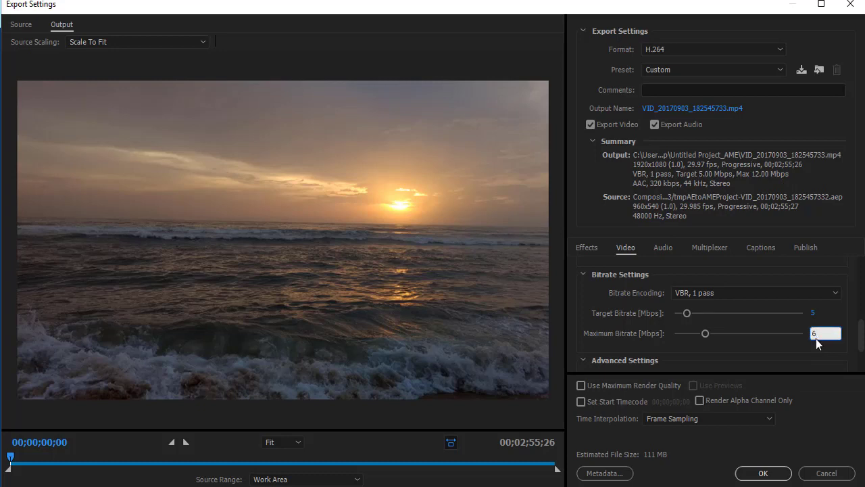
key(Return)
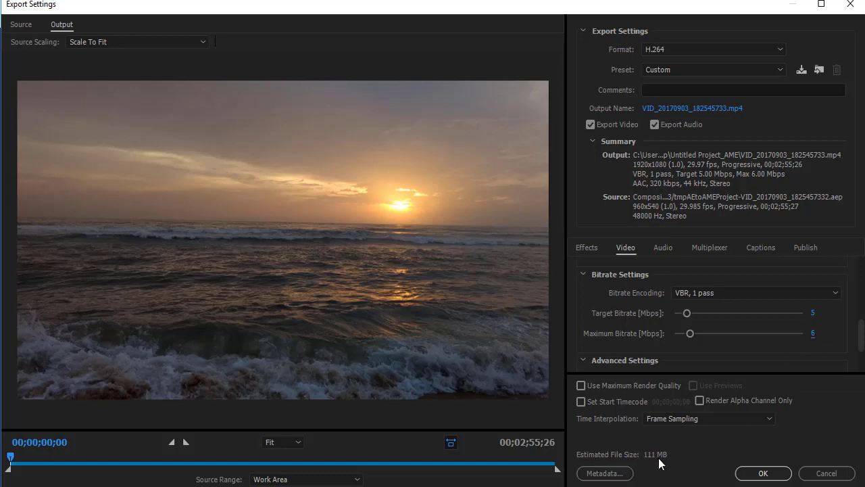
Set the video bitrate to a 10 Mbps target and 15 Mbps maximum.
click(813, 313)
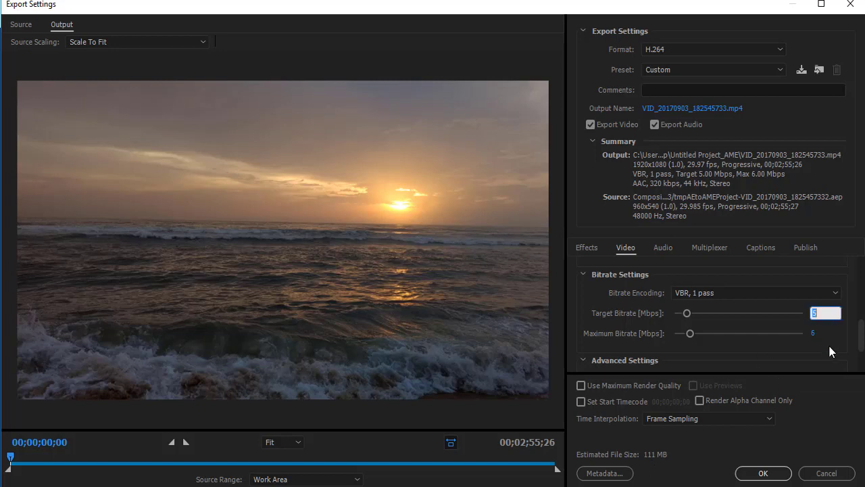
text(10)
key(Return)
click(816, 335)
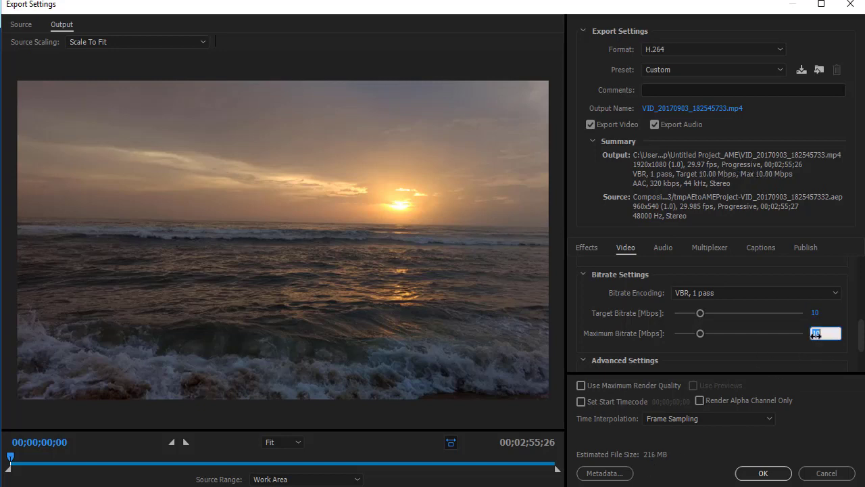
text(15)
key(Return)
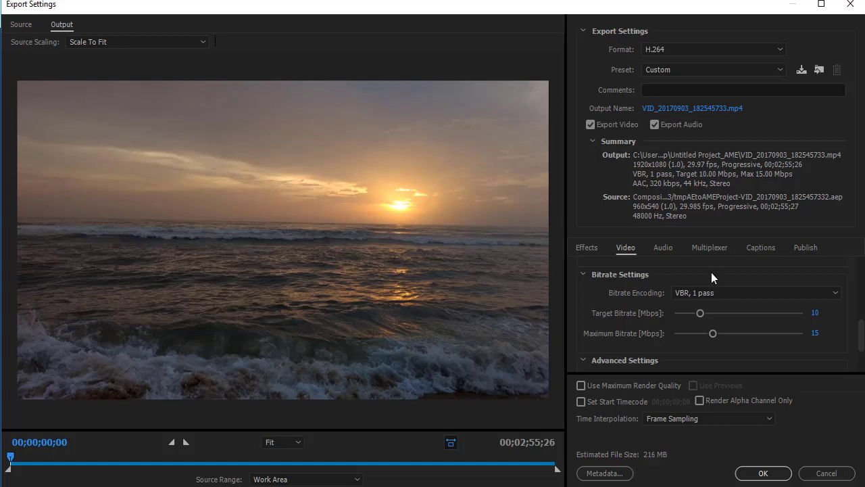
Review the Audio and Multiplexer settings, then return to the Video settings.
click(666, 249)
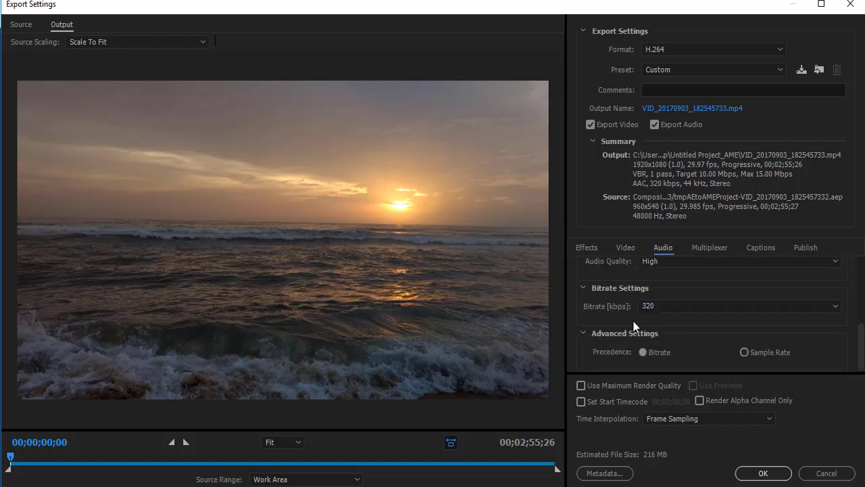
scroll(679, 323, up, 2)
scroll(673, 299, down, 2)
click(703, 250)
click(632, 252)
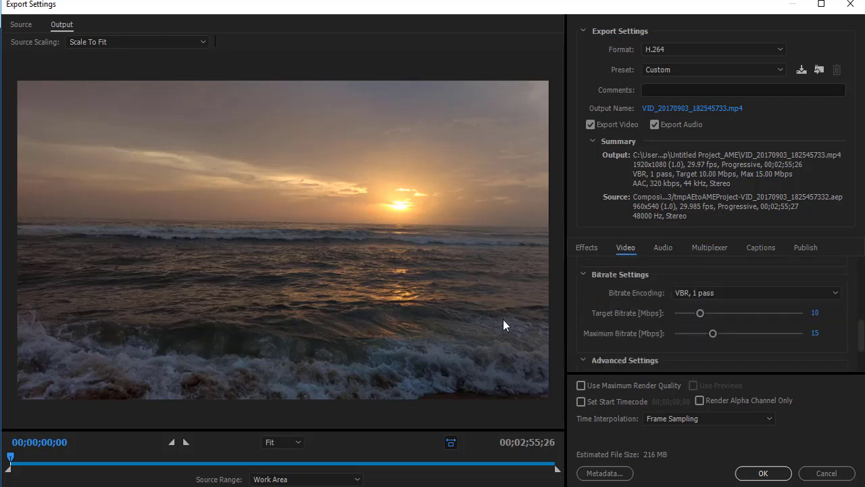
scroll(657, 326, up, 5)
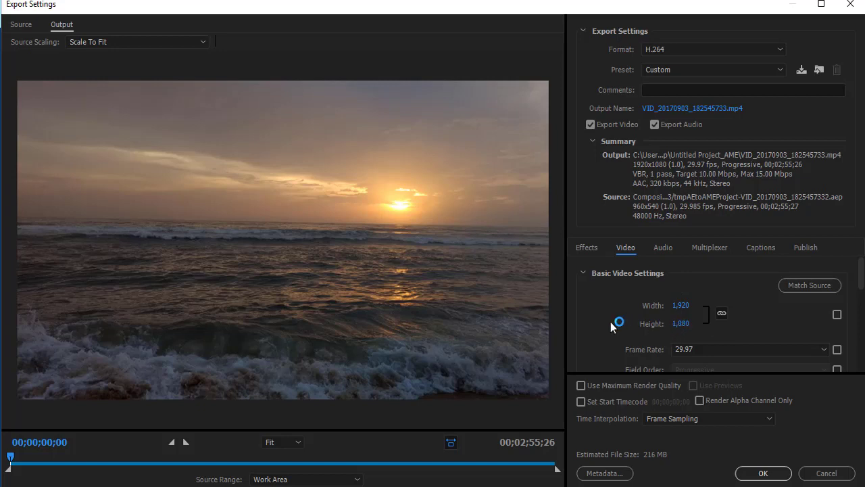
scroll(626, 327, down, 5)
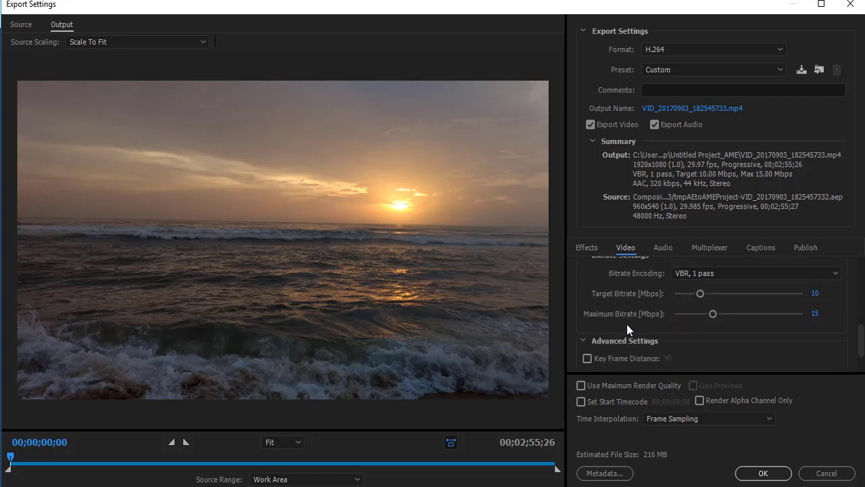
scroll(630, 323, up, 2)
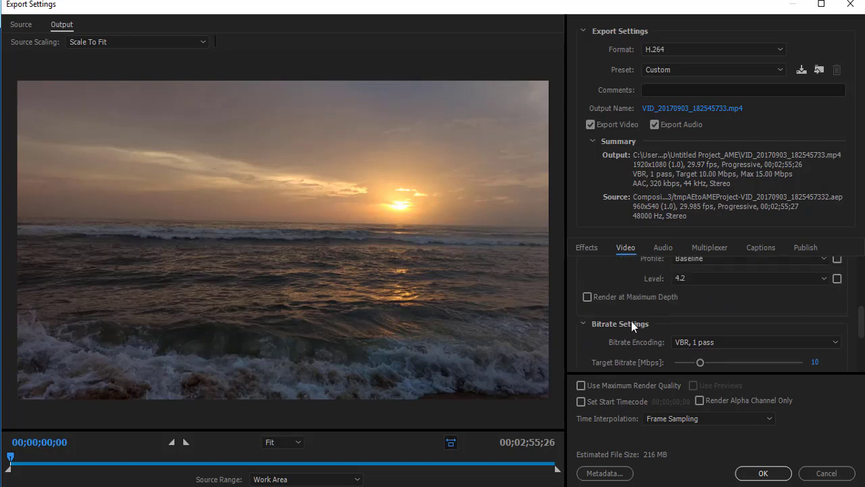
Set the H.264 level to 3.1.
click(694, 281)
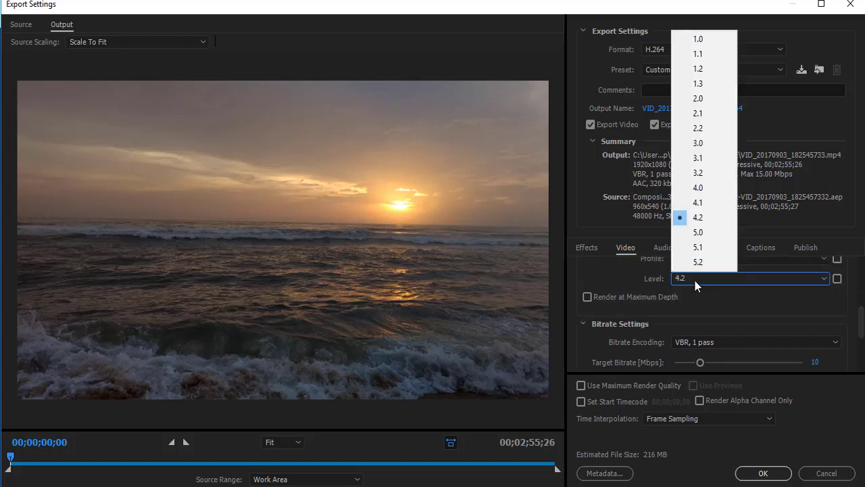
click(714, 161)
scroll(630, 278, up, 4)
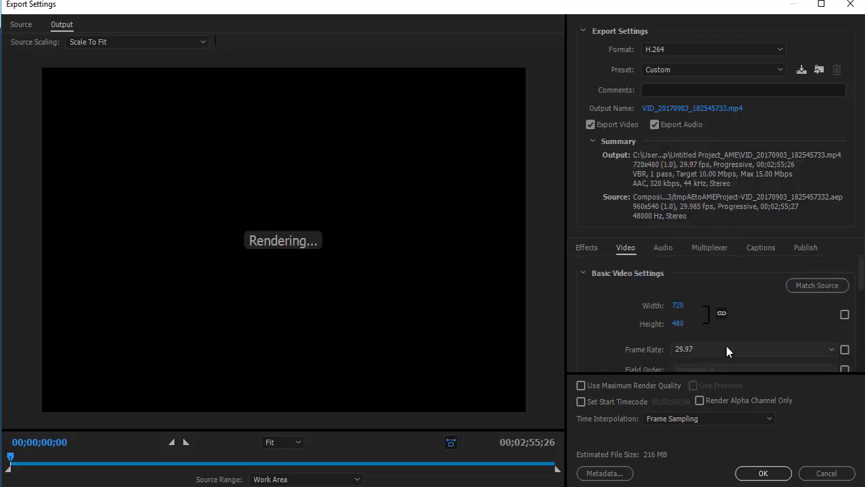
scroll(585, 314, down, 2)
scroll(609, 308, up, 1)
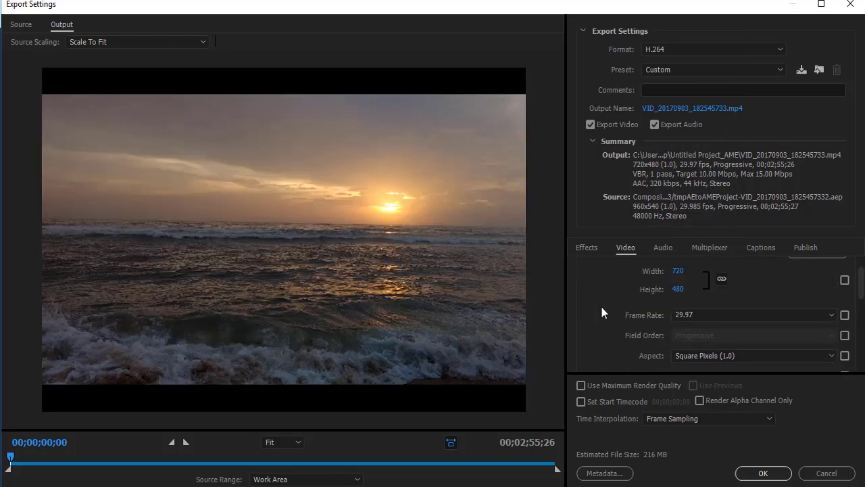
scroll(679, 300, down, 4)
Switch the H.264 level to 4.0 and set the frame rate to 29.97.
click(698, 313)
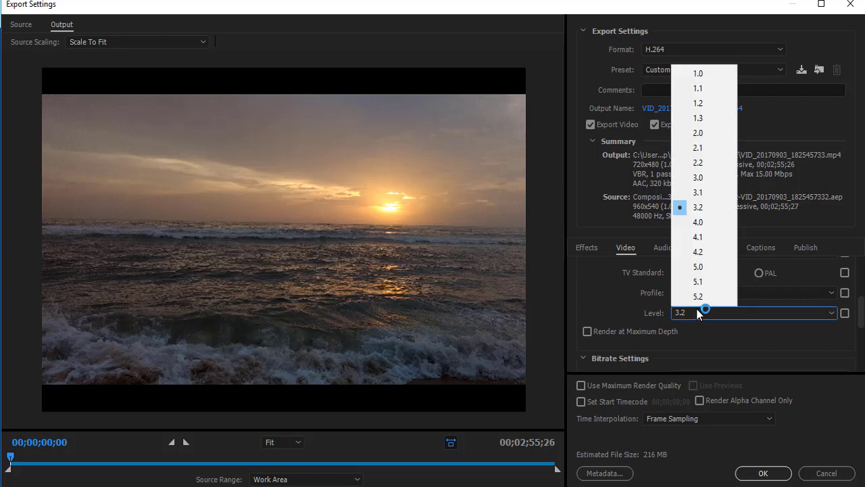
click(703, 231)
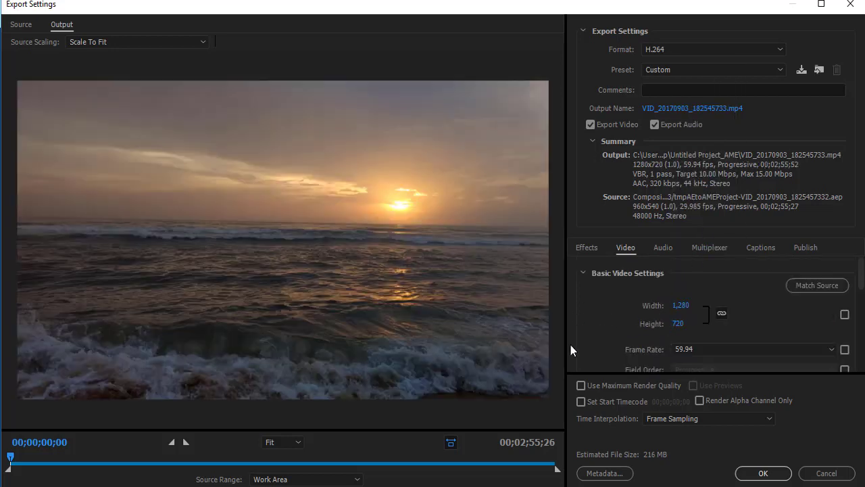
click(687, 349)
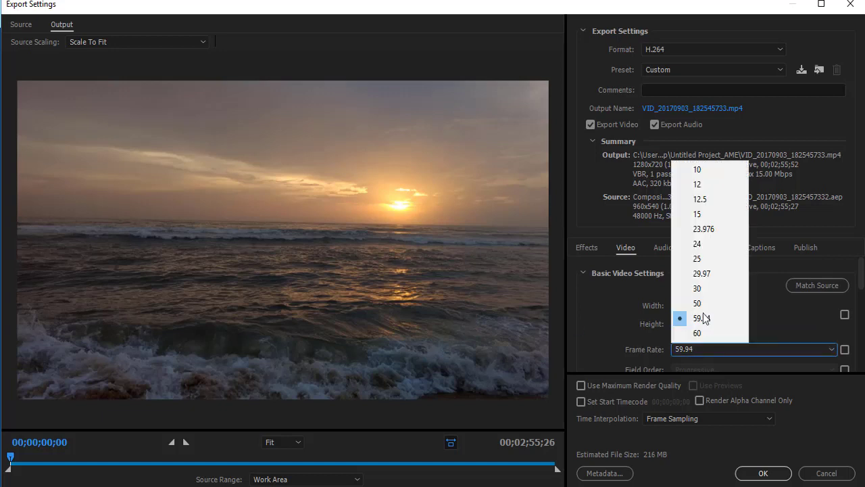
click(717, 275)
scroll(624, 322, down, 3)
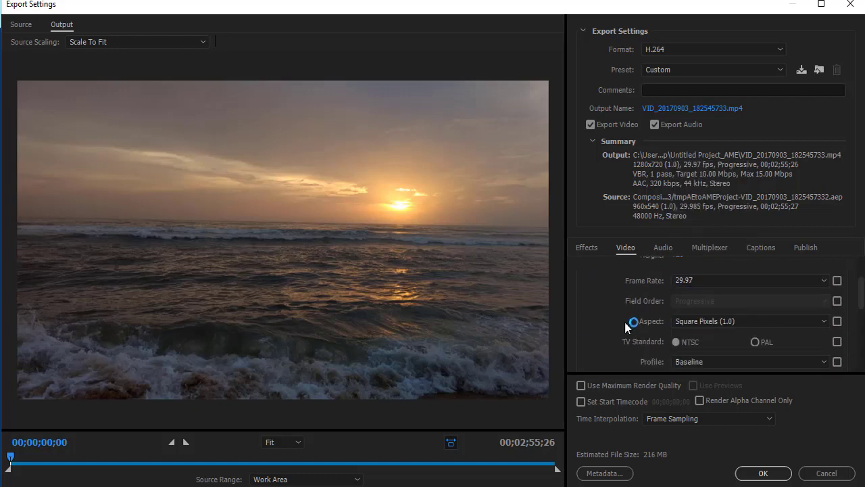
scroll(623, 343, down, 5)
Enter a 5 Mbps target and 6 Mbps maximum bitrate, then review the video settings.
click(816, 328)
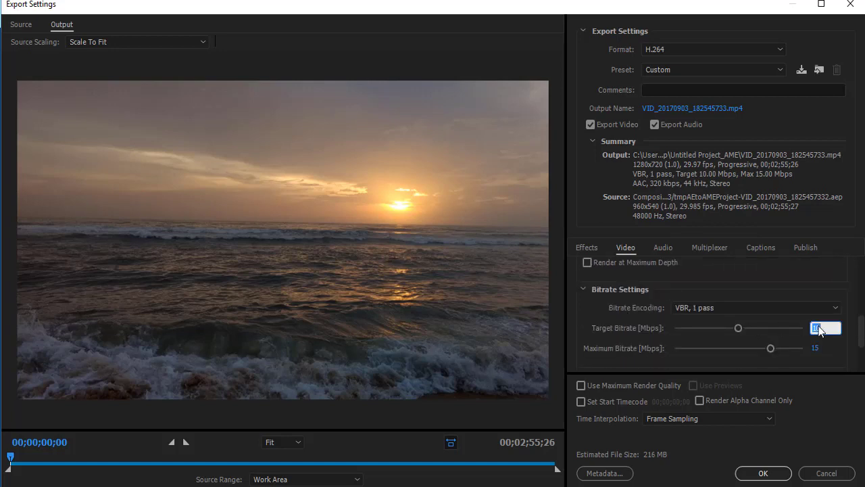
text(5)
click(816, 347)
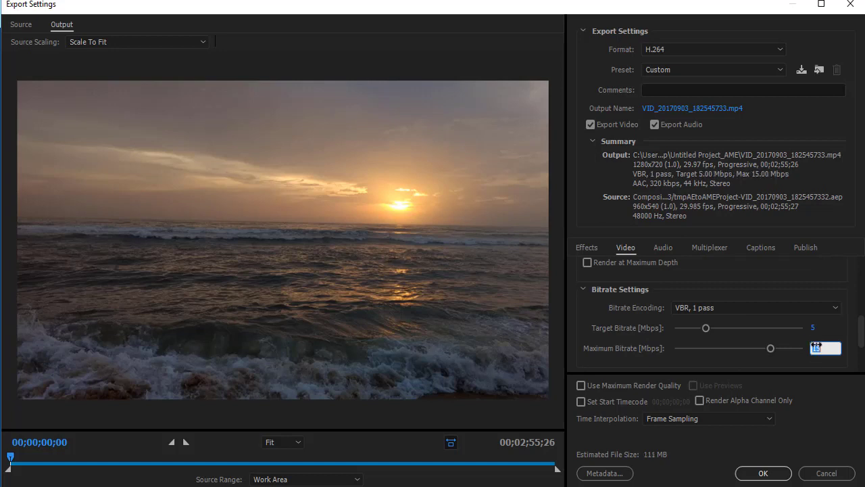
text(6)
click(609, 334)
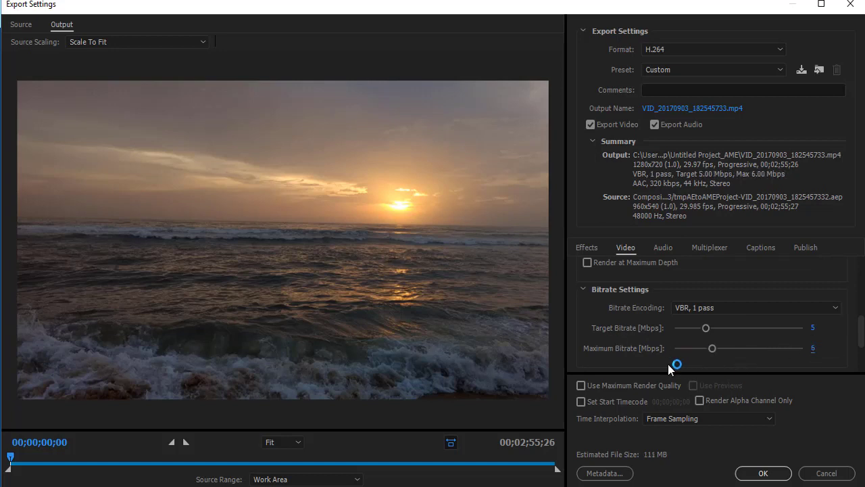
scroll(627, 340, up, 1)
scroll(628, 340, up, 6)
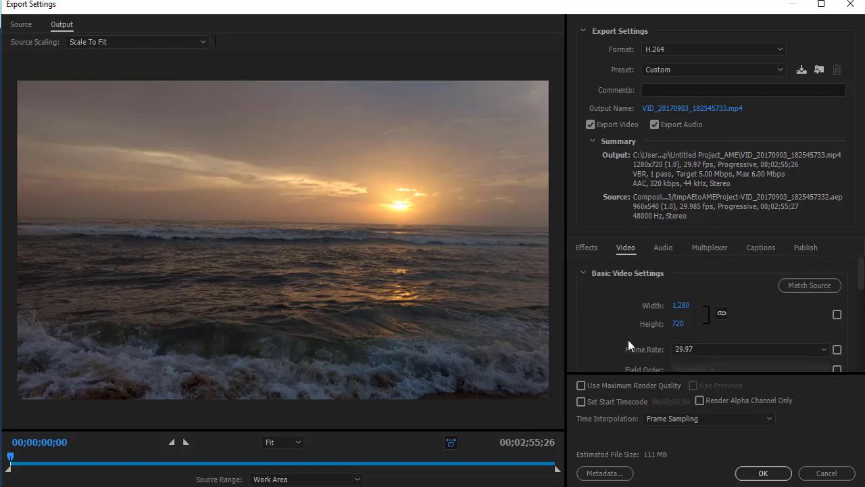
scroll(627, 340, down, 9)
scroll(628, 344, down, 1)
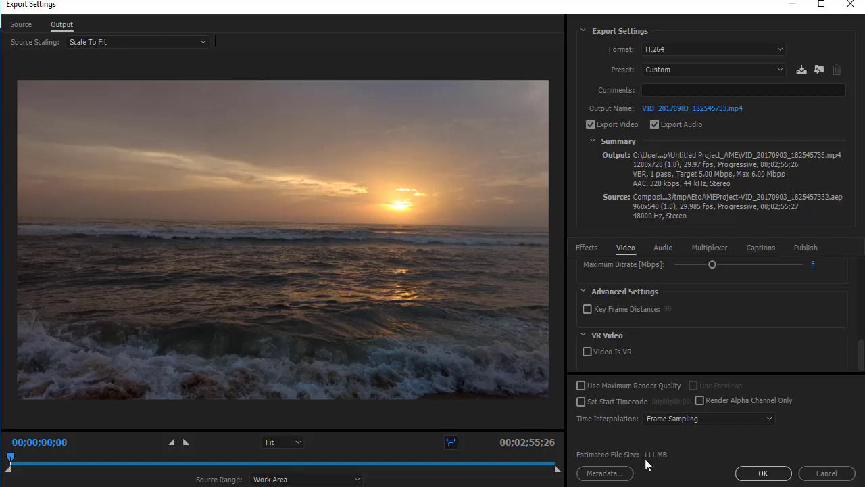
scroll(656, 301, up, 7)
scroll(655, 300, up, 3)
scroll(654, 300, down, 10)
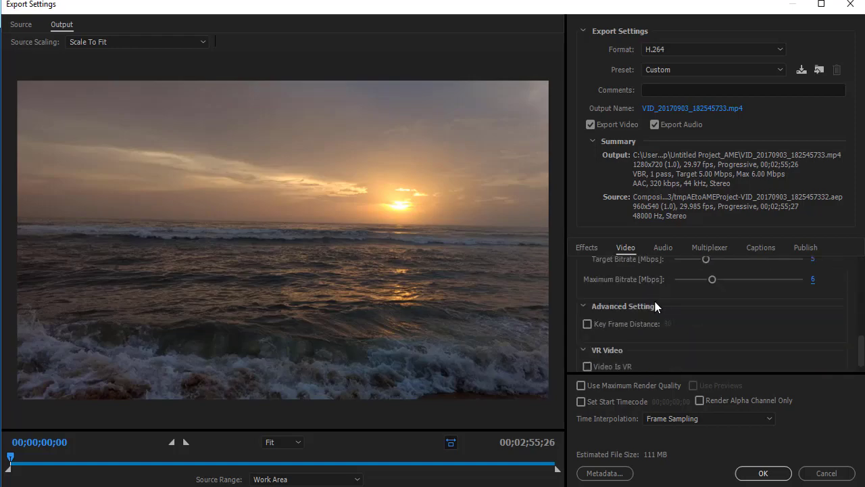
Accept the custom H.264 export settings and return to the queue.
click(766, 471)
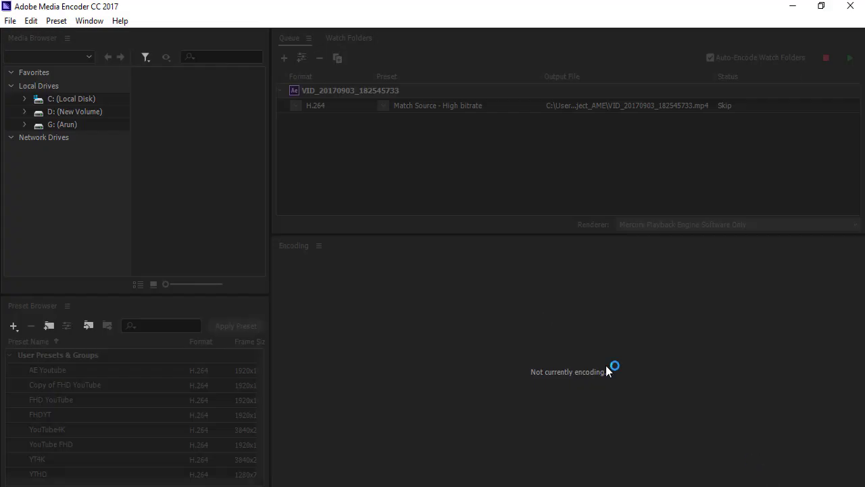